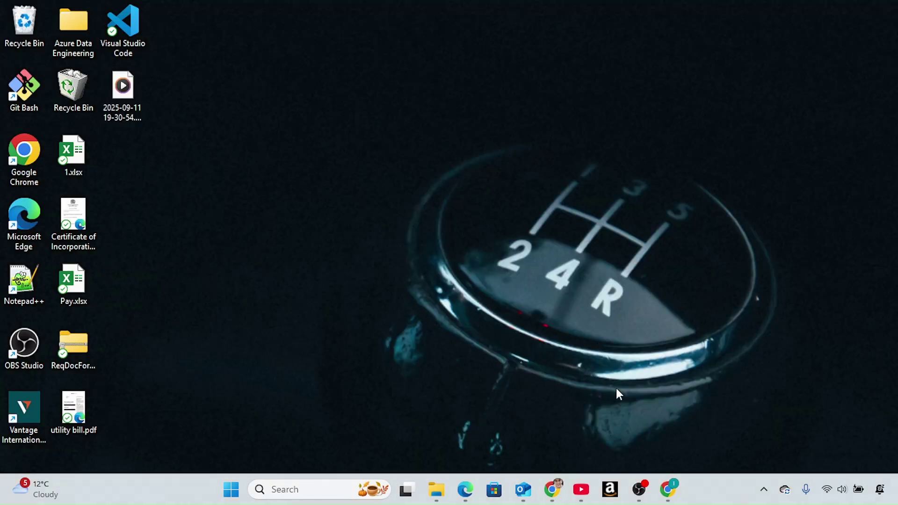
Open Chrome and run a Google search for 'onlyoffice download'
left_click(669, 490)
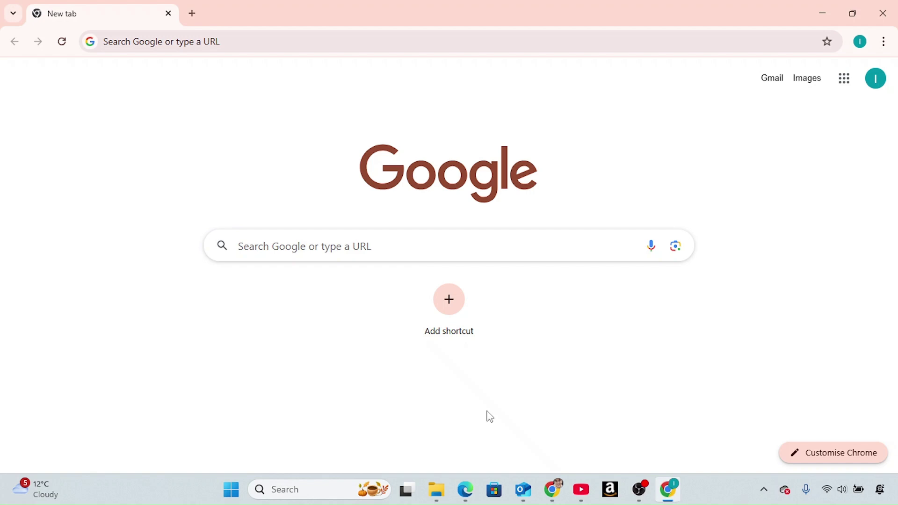
left_click(297, 248)
type("o")
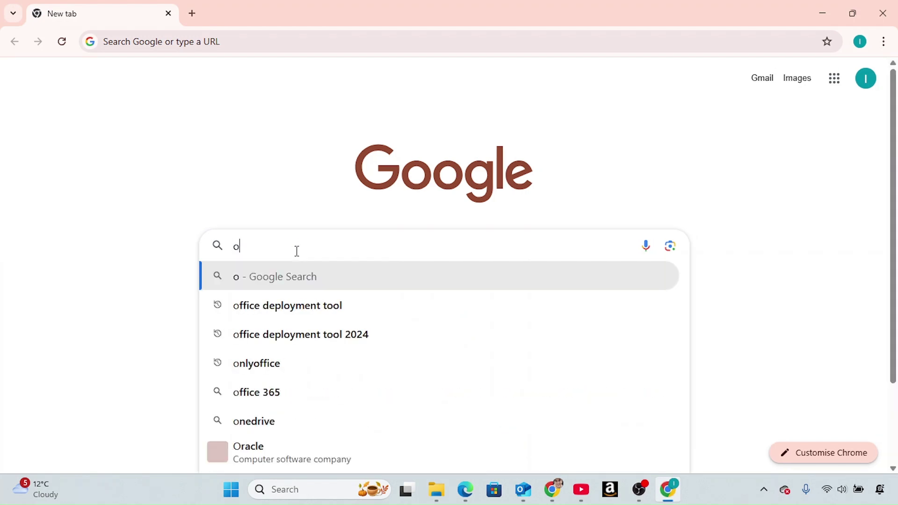
type("nlyoffice download")
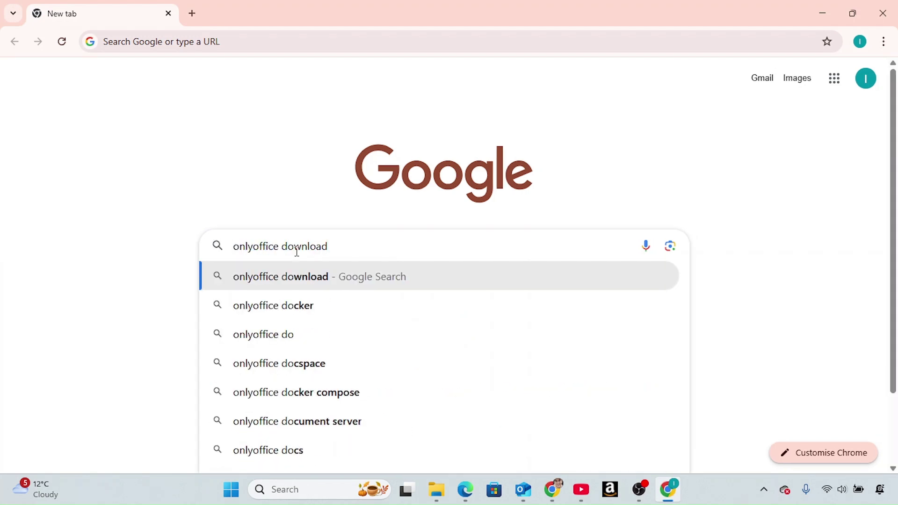
key("Return")
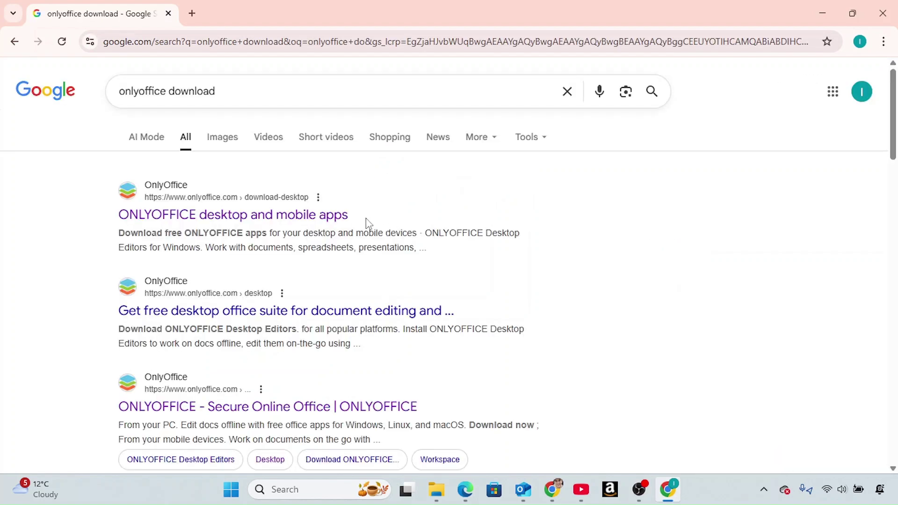
left_click_drag(367, 223, 121, 220)
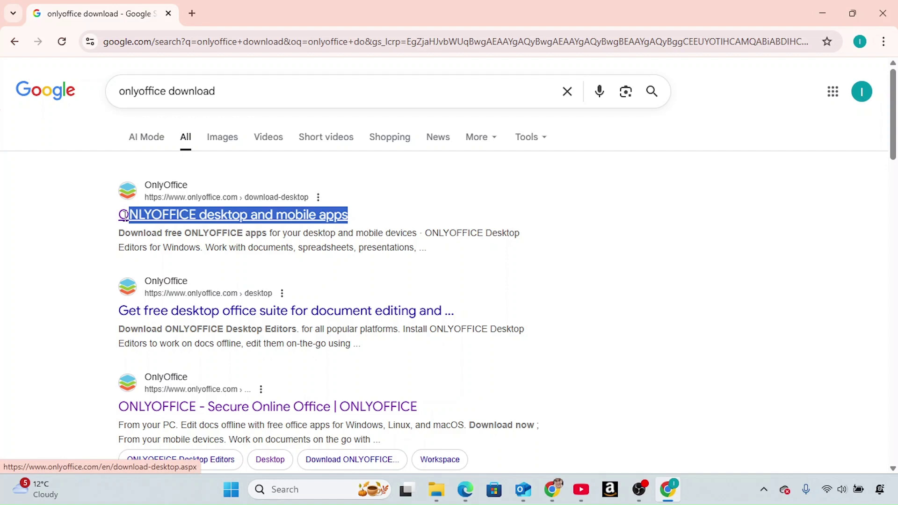
left_click(358, 224)
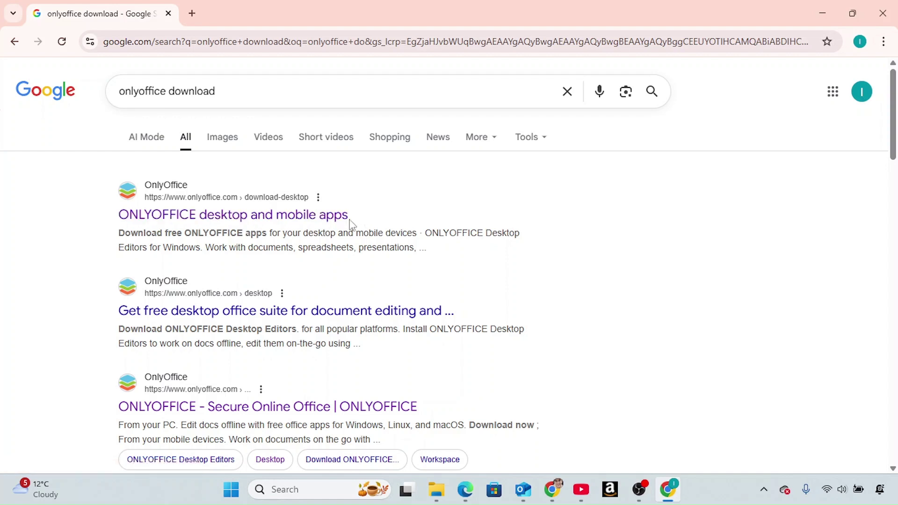
Open the ONLYOFFICE apps page and show the Windows desktop downloads
left_click(286, 223)
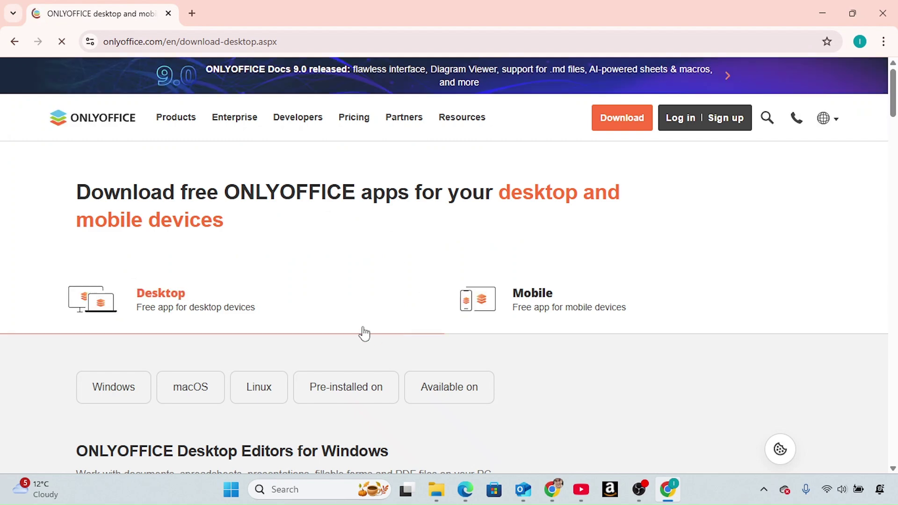
scroll(218, 252, "down", 3)
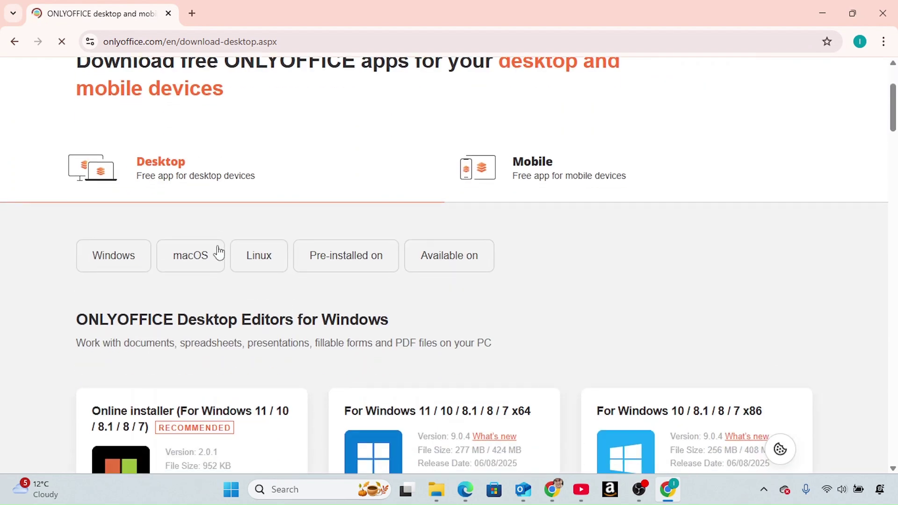
left_click(217, 172)
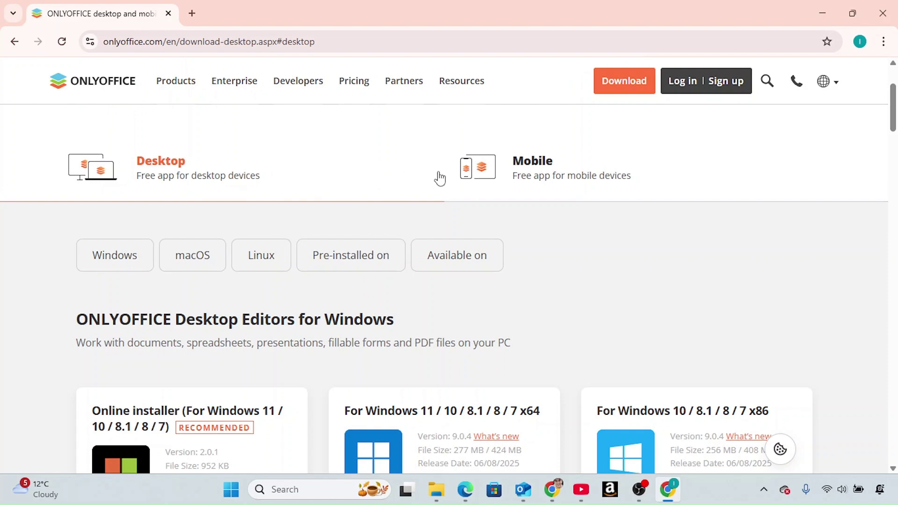
left_click(512, 176)
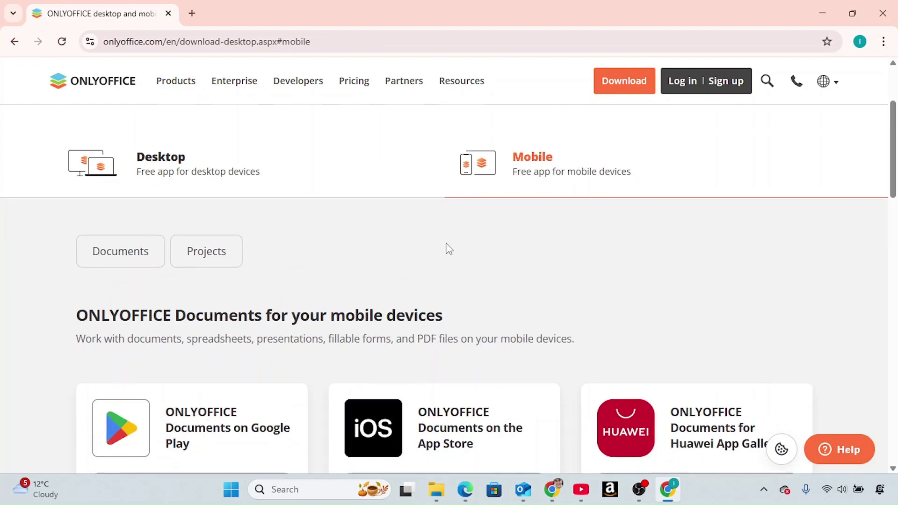
scroll(447, 248, "down", 1)
scroll(210, 240, "up", 3)
left_click(213, 241)
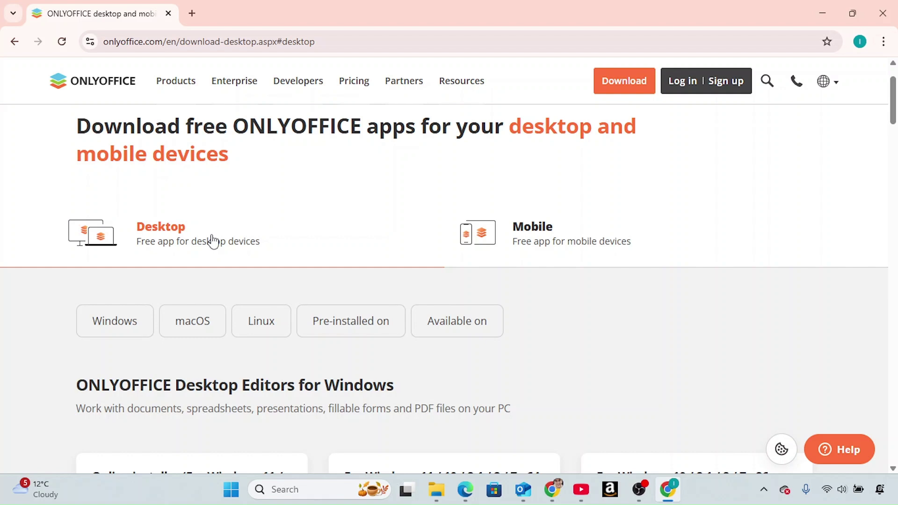
scroll(212, 241, "down", 1)
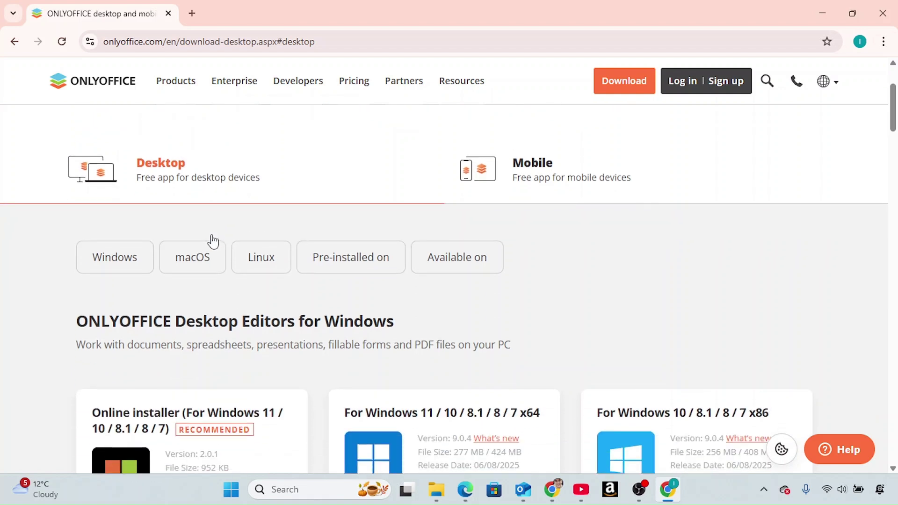
left_click(133, 256)
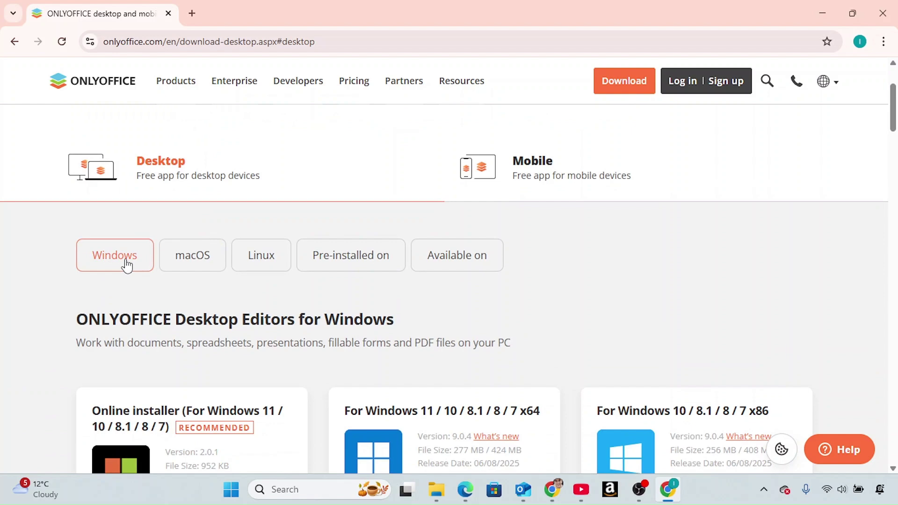
Download the recommended Windows online installer
scroll(126, 265, "down", 3)
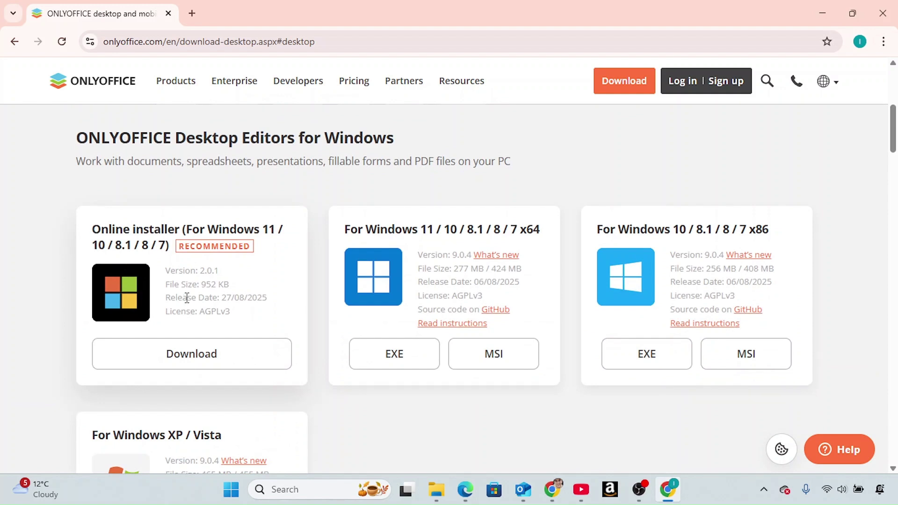
left_click_drag(278, 247, 92, 232)
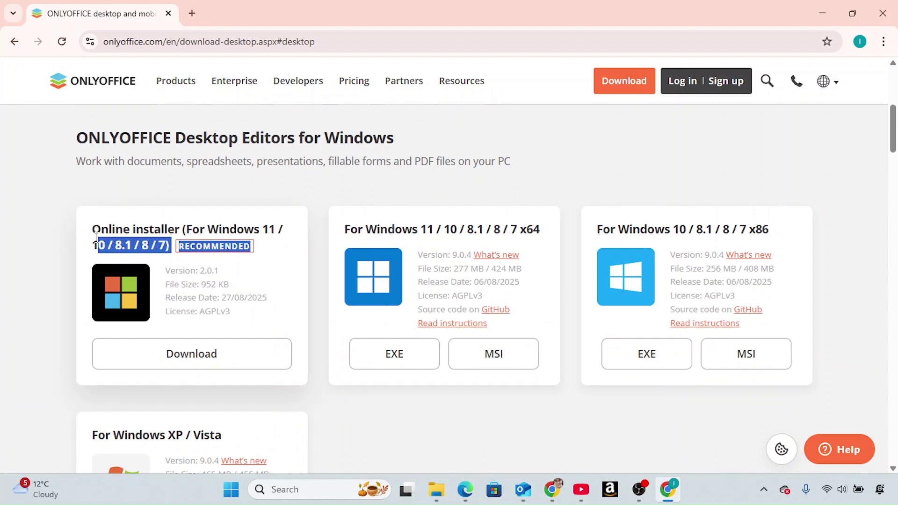
left_click(280, 254)
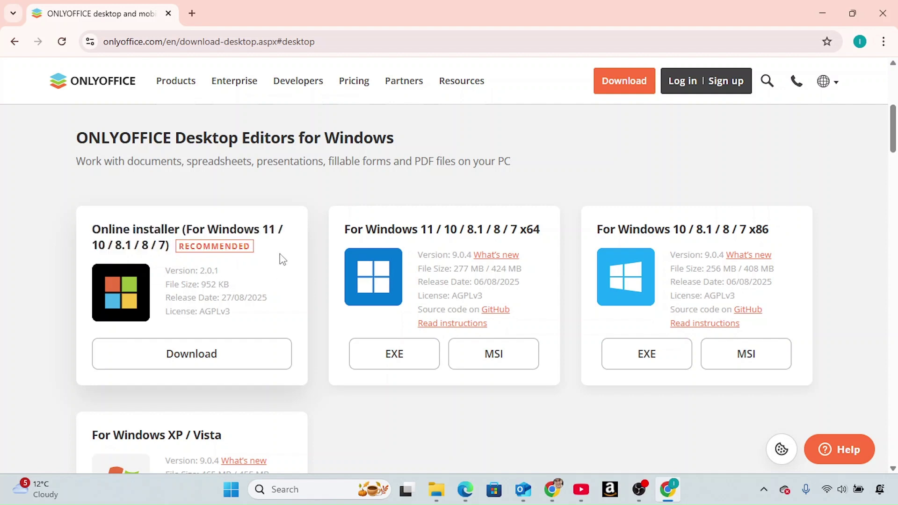
left_click(198, 359)
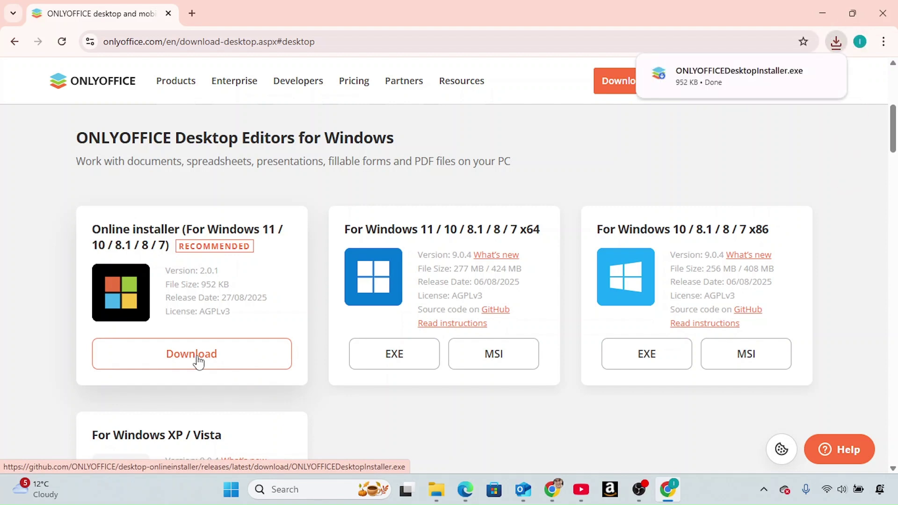
Launch ONLYOFFICEDesktopInstaller.exe from the Downloads folder in File Explorer
left_click(435, 490)
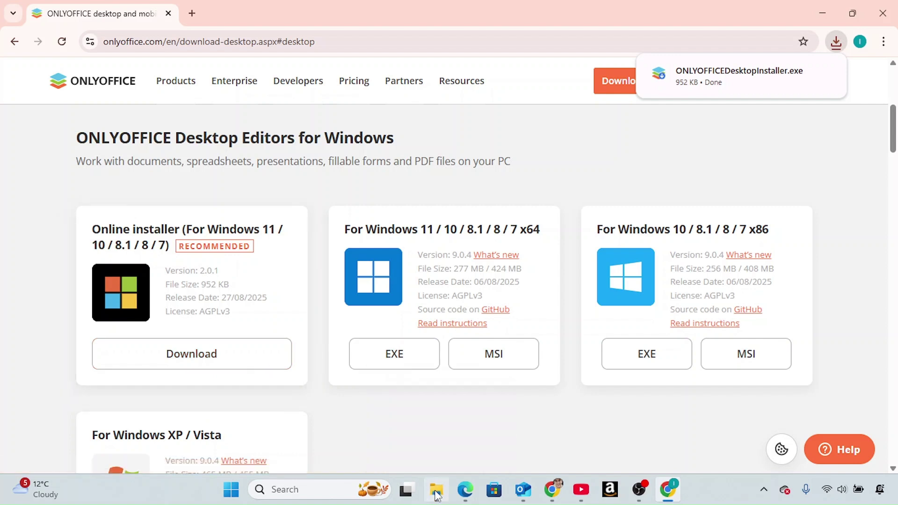
left_click(222, 165)
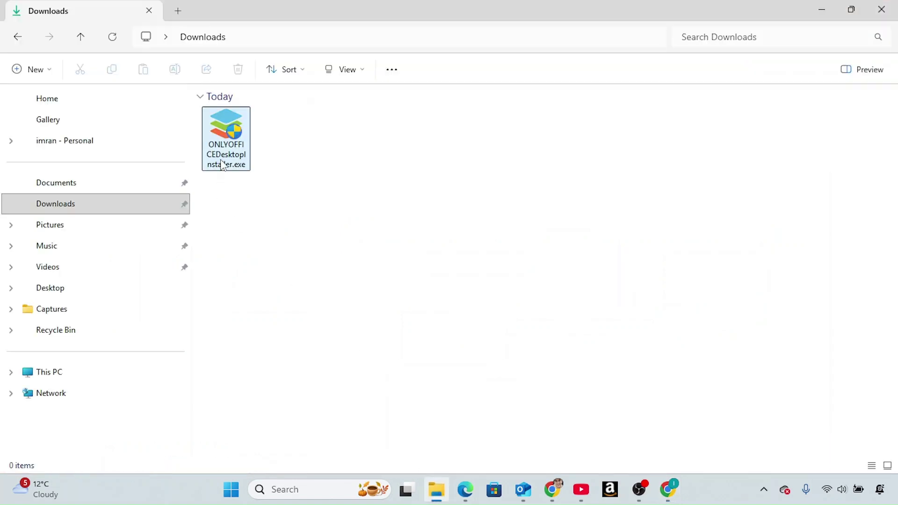
double_click(222, 164)
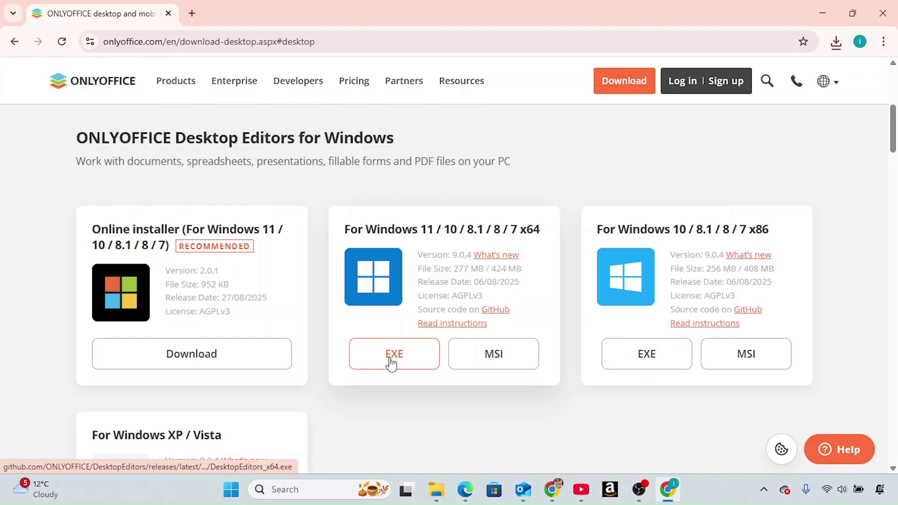
left_click(387, 357)
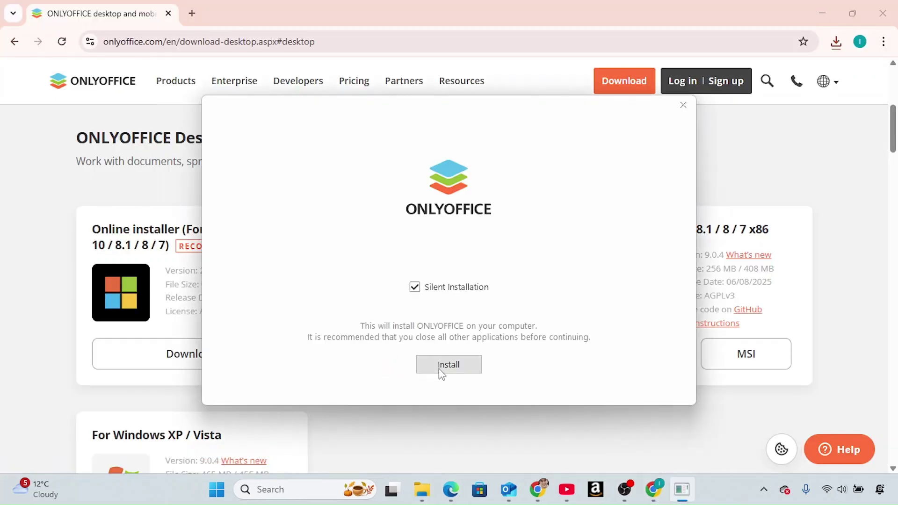
Install ONLYOFFICE in silent mode and dismiss the success message with Launch app checked
left_click(438, 369)
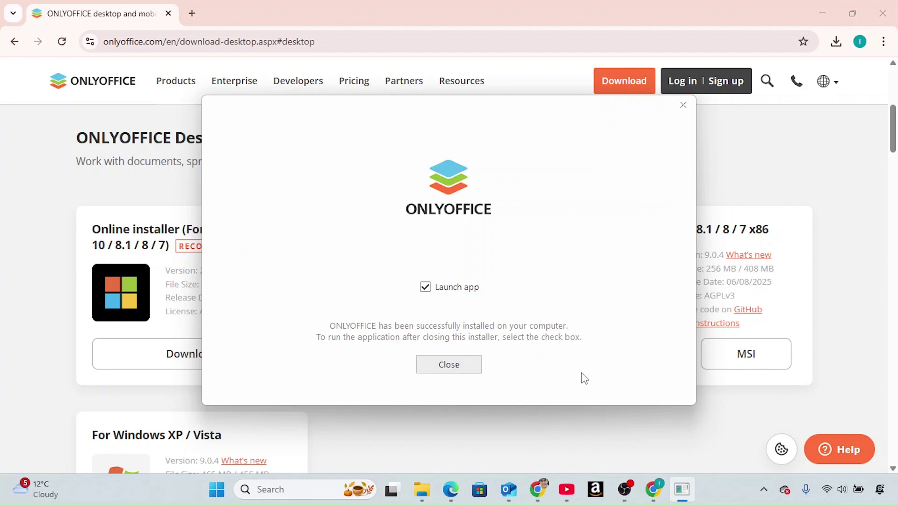
key("Return")
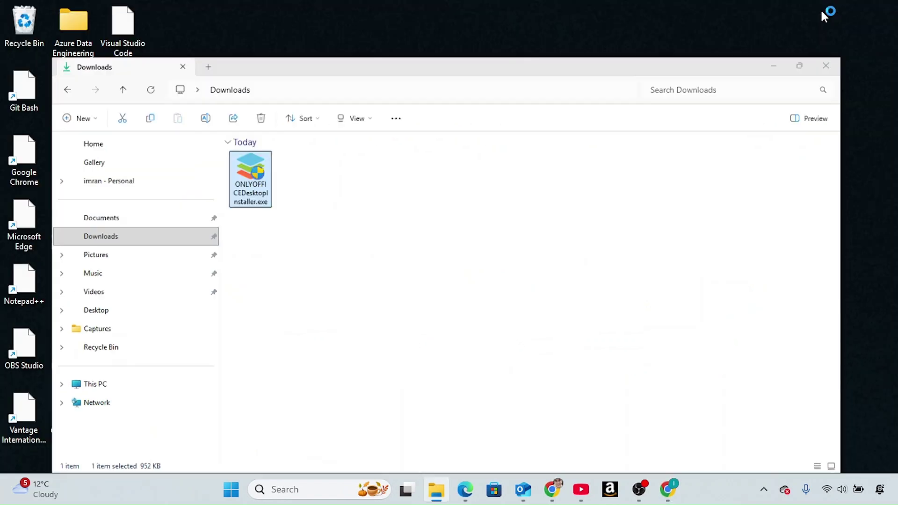
Show the Windows desktop and refresh it so the ONLYOFFICE shortcut displays
left_click(826, 66)
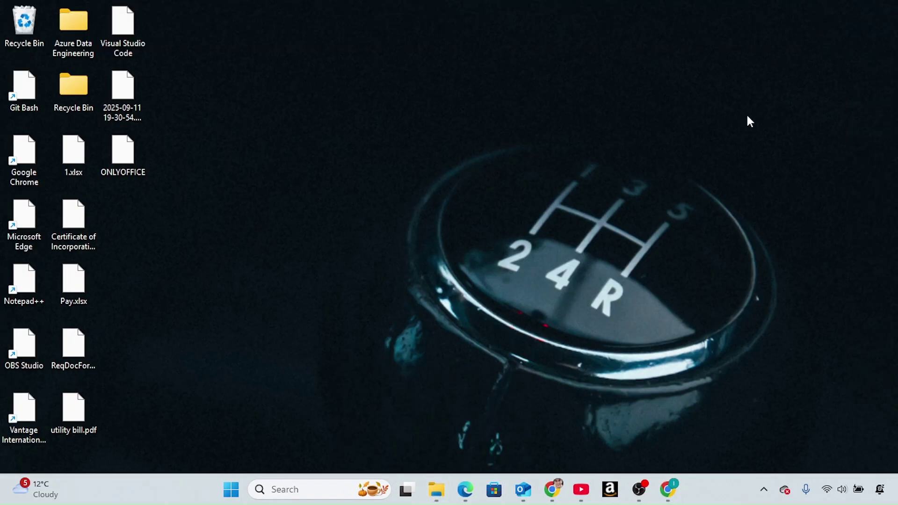
right_click(426, 256)
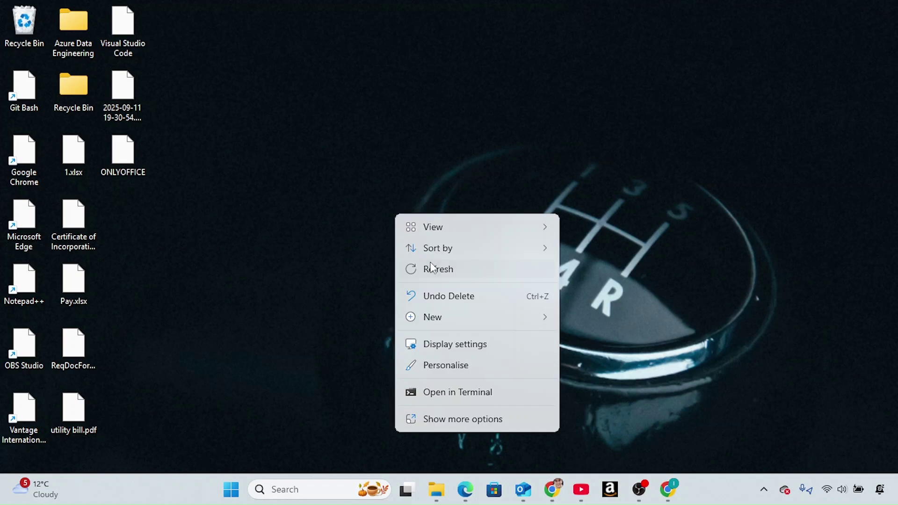
left_click(433, 267)
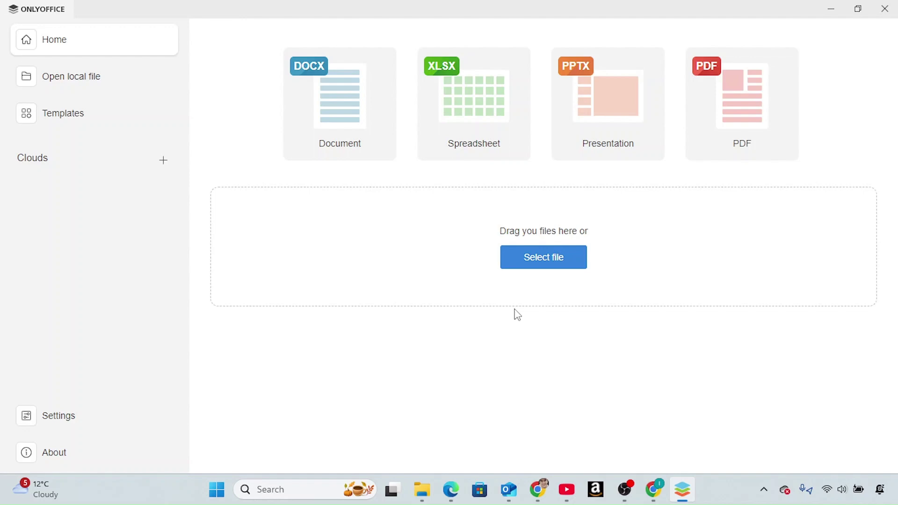
Browse the Documents, Presentations, PDFs and Spreadsheets template tabs, scrolling the spreadsheet templates
left_click(54, 120)
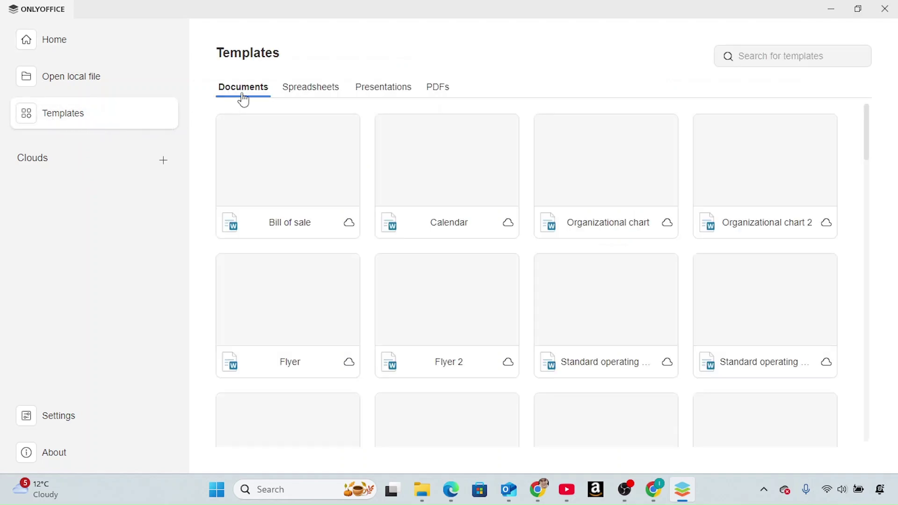
left_click(292, 92)
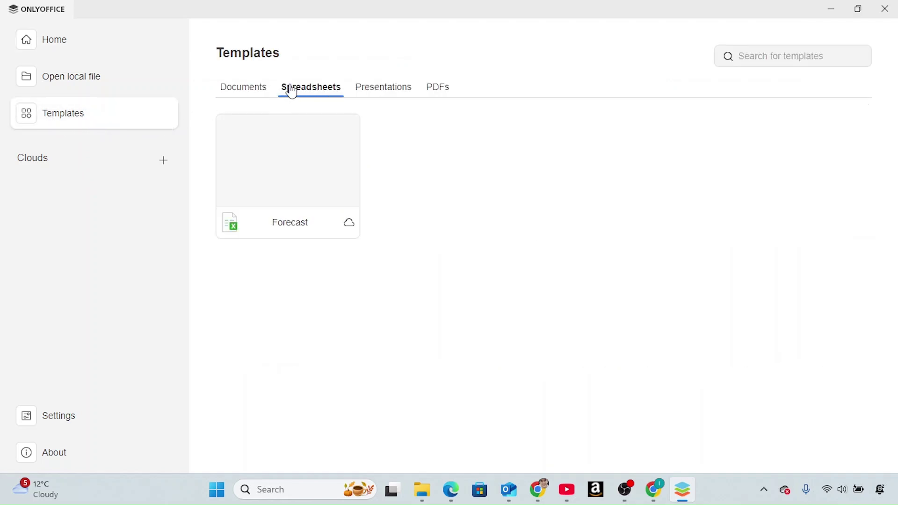
left_click(265, 95)
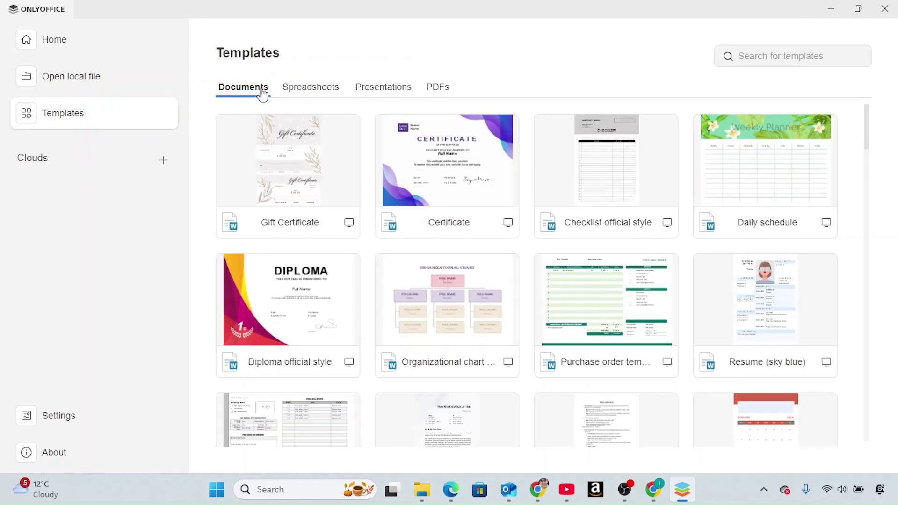
left_click(418, 91)
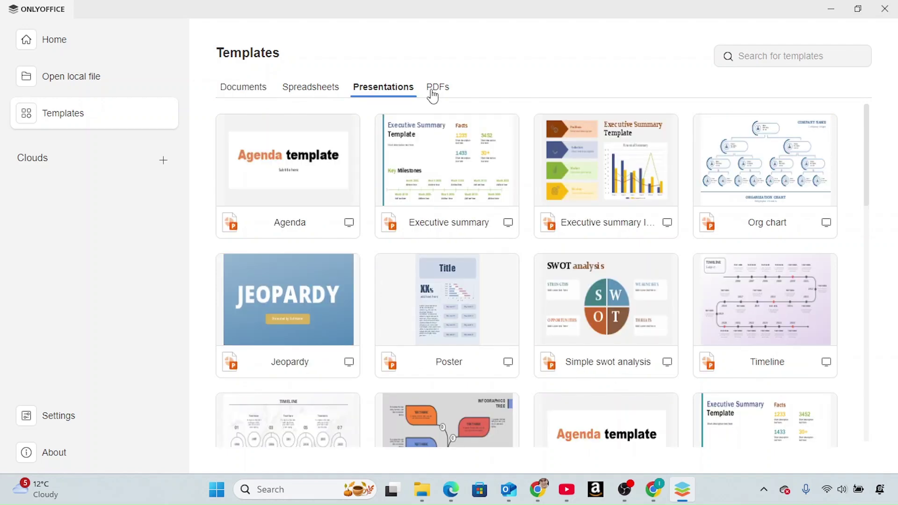
left_click(433, 95)
left_click(318, 97)
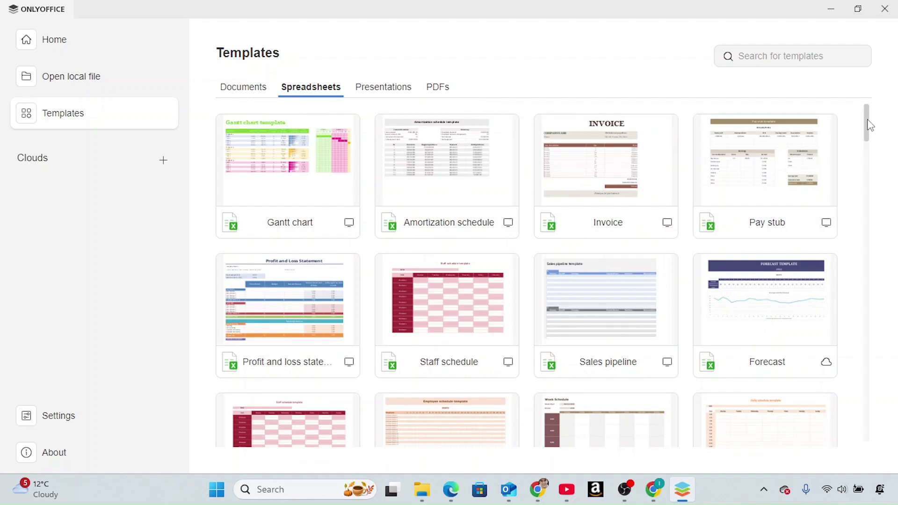
mouse_move(867, 124)
left_mouse_down()
mouse_move(883, 271)
mouse_move(864, 360)
mouse_move(870, 119)
left_mouse_up()
Create a blank document and look through the Insert, Draw, Layout and References ribbon tabs
left_click(96, 52)
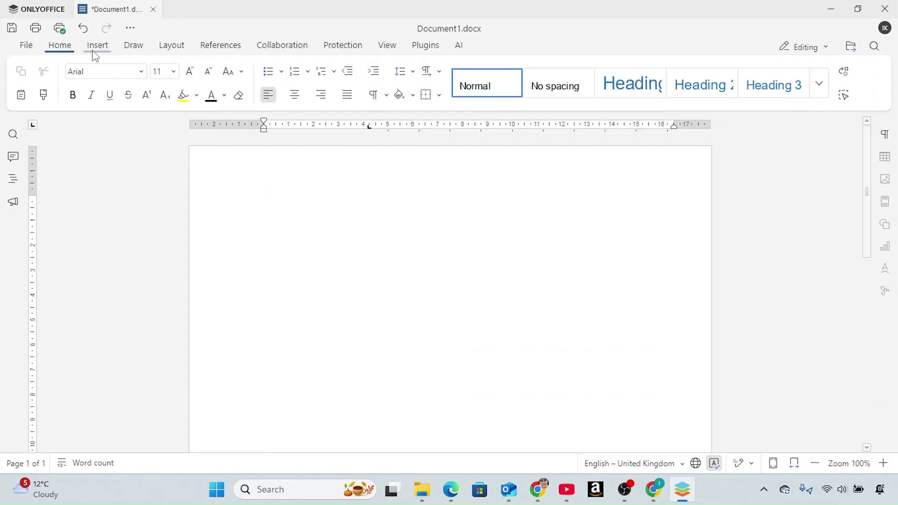
left_click(97, 51)
left_click(134, 52)
left_click(174, 48)
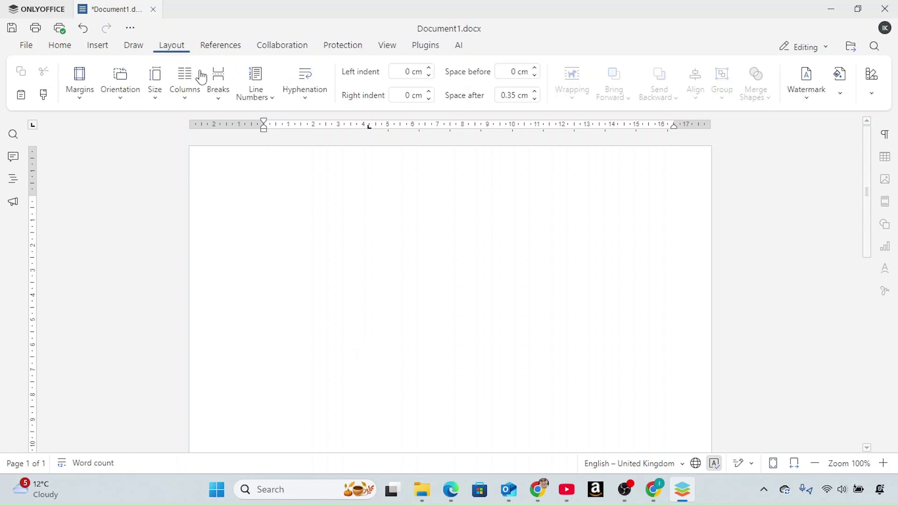
left_click(216, 46)
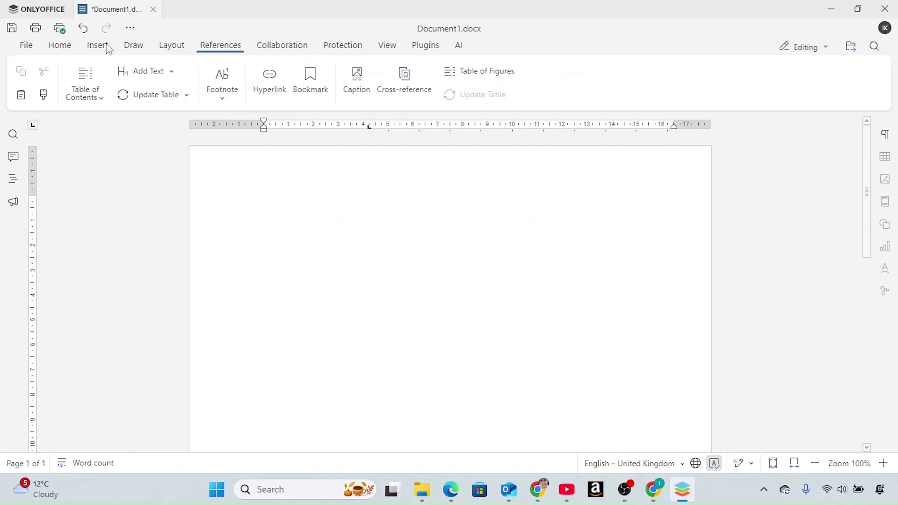
left_click(60, 46)
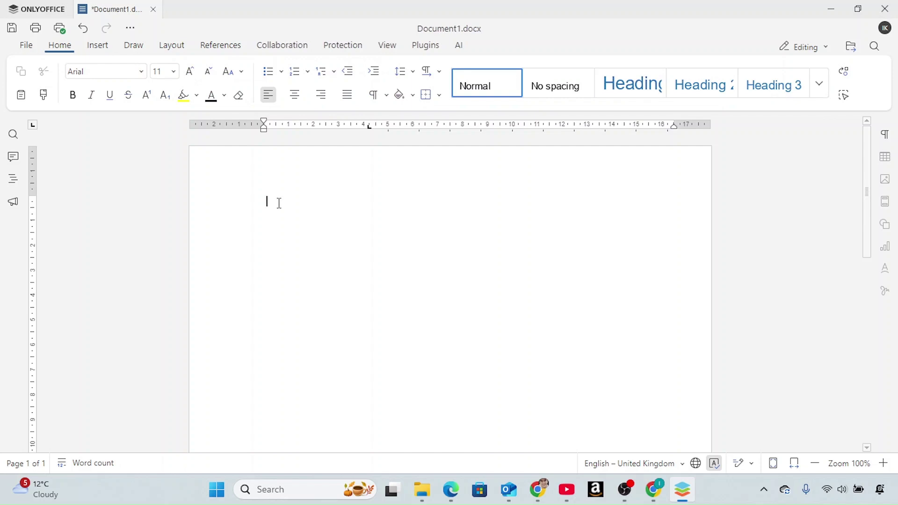
Type 'Welcome to onlyoffice' and make it bold at 18 pt
type("w")
type("me to onl")
type("yoffice")
left_click_drag(364, 202, 271, 199)
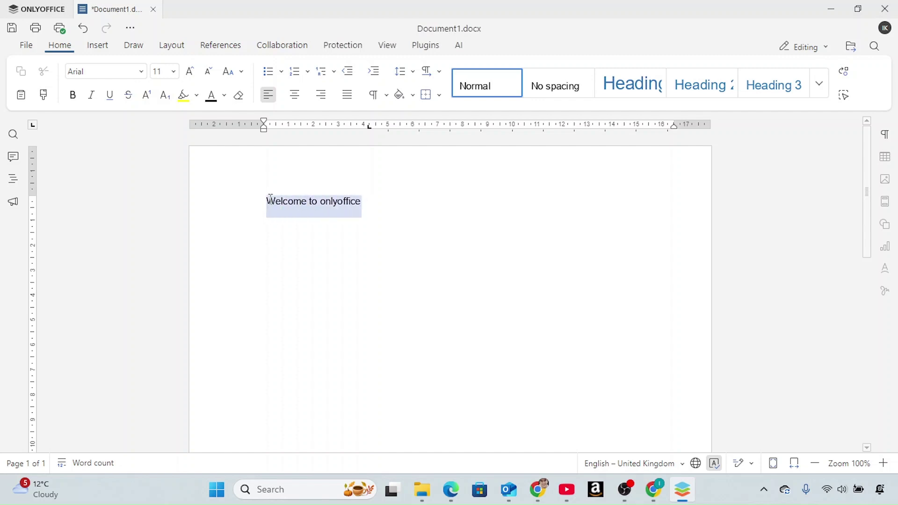
left_click(73, 95)
left_click(173, 72)
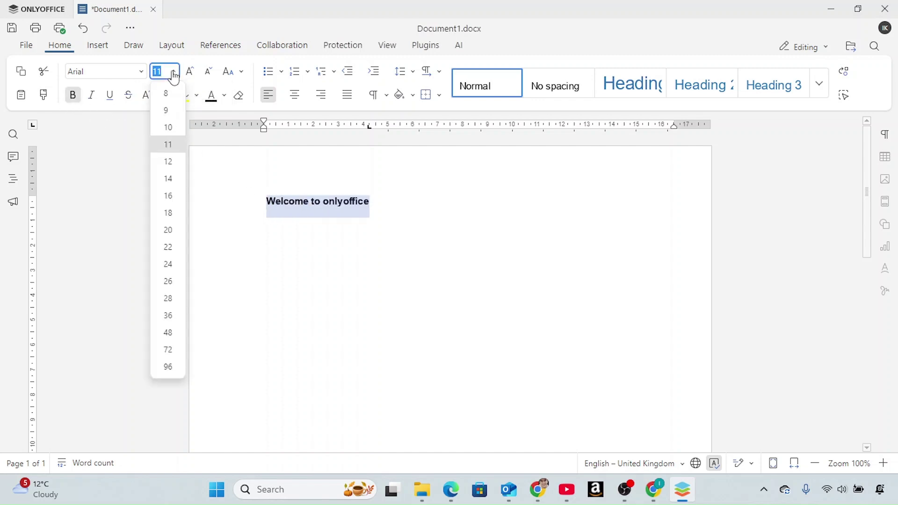
left_click(176, 215)
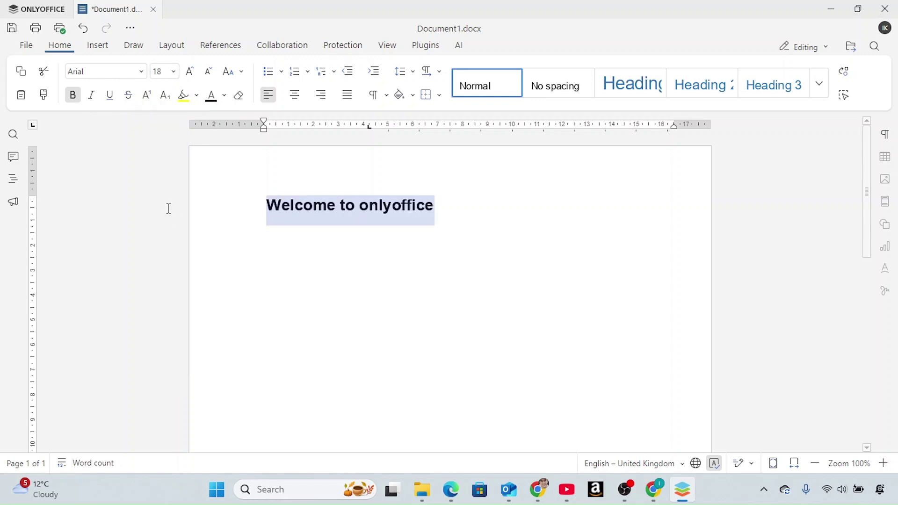
Change the heading's font to Cambria
left_click(141, 72)
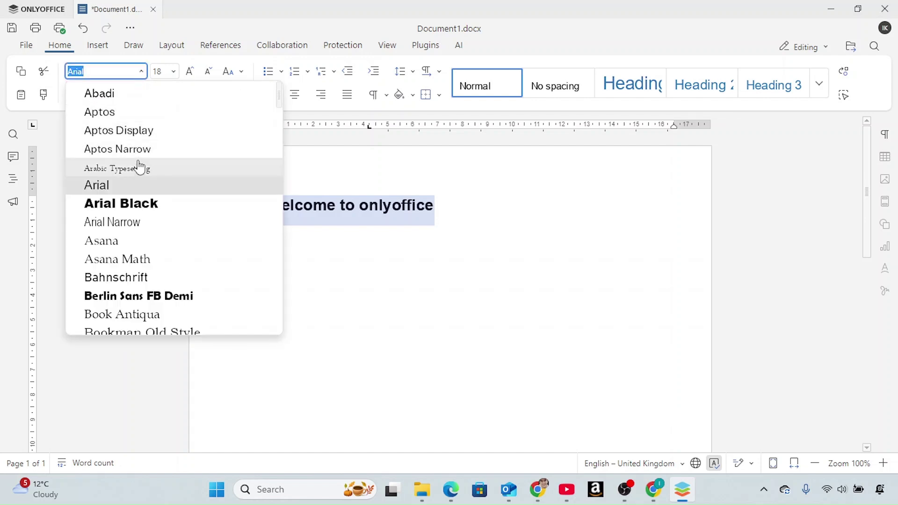
scroll(140, 167, "down", 5)
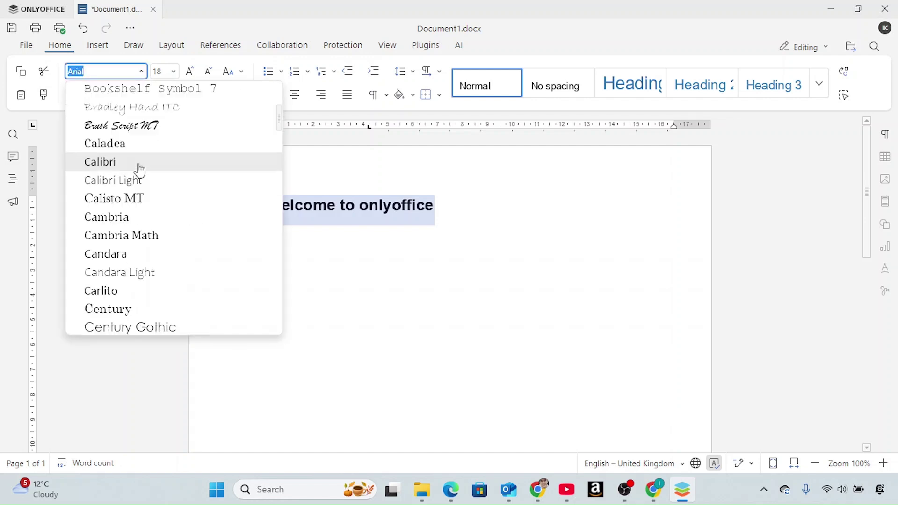
left_click(140, 217)
left_click(434, 208)
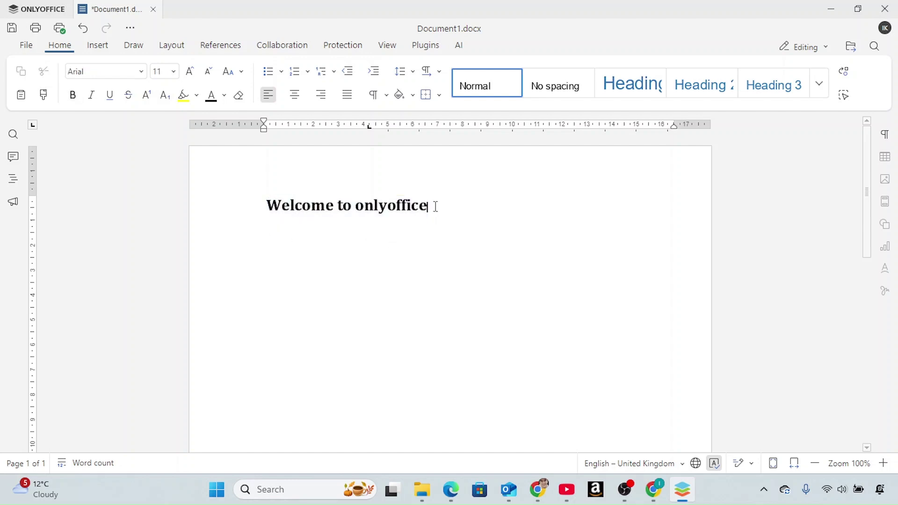
left_click_drag(435, 206, 263, 203)
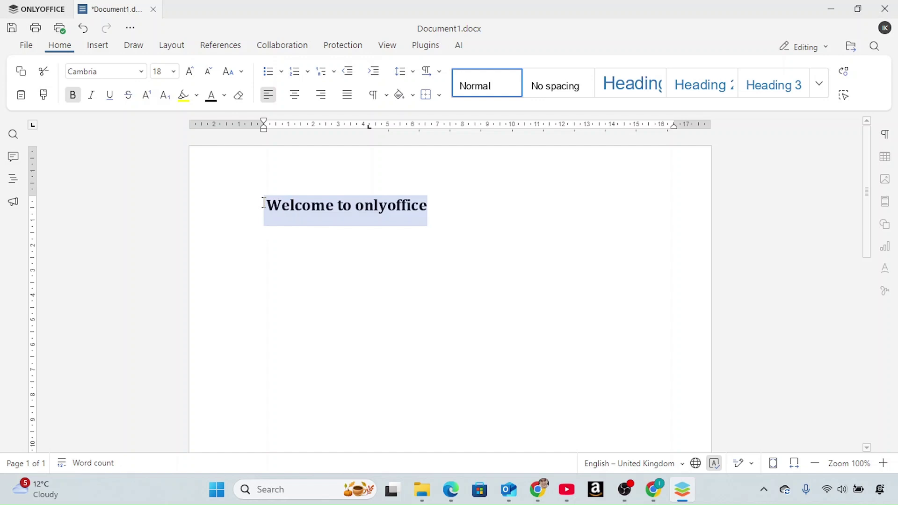
Save the document as Document1.docx in the Desktop folder, keeping the .docx file type
left_click(33, 51)
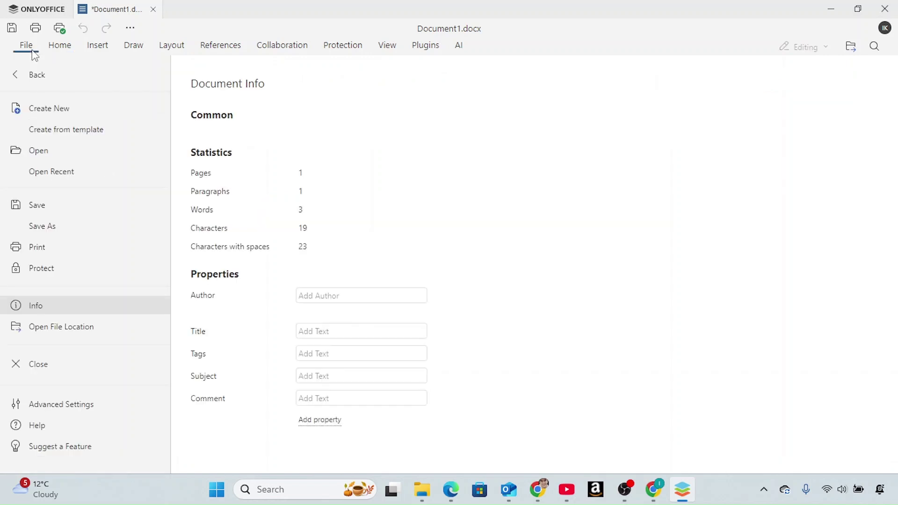
left_click(49, 226)
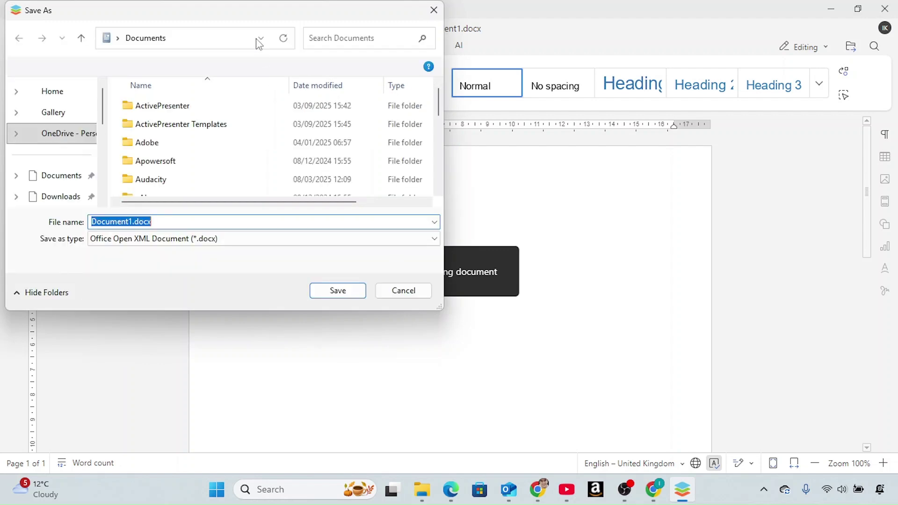
left_click(72, 175)
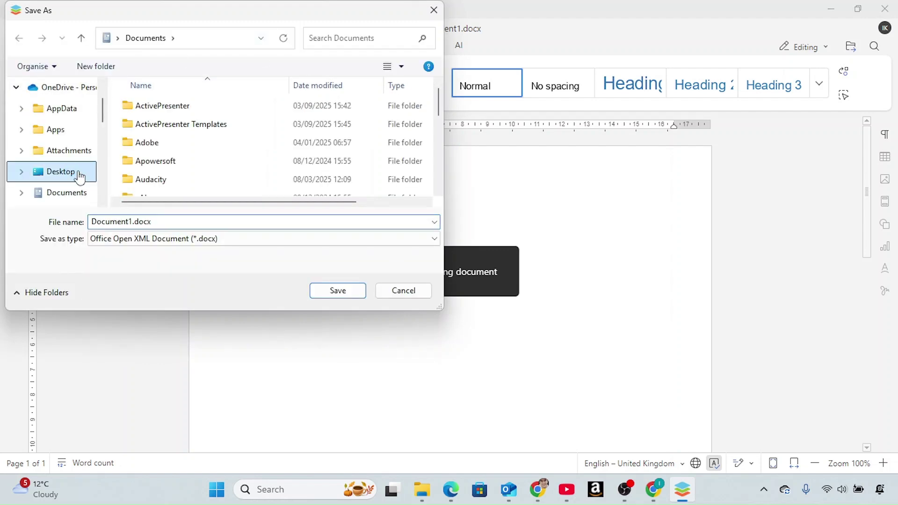
left_click(214, 240)
left_click(334, 294)
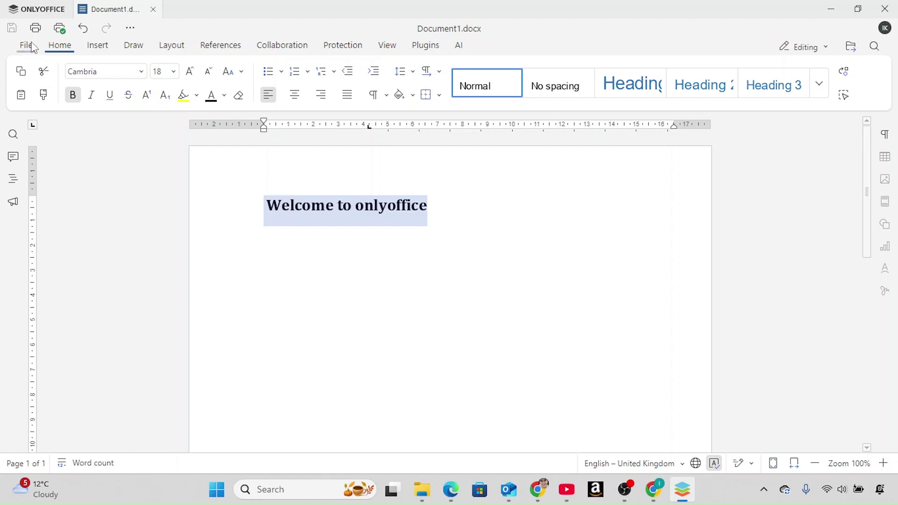
Start a new spreadsheet, enter 2025 in A1 and fill it down through A12
left_click(27, 12)
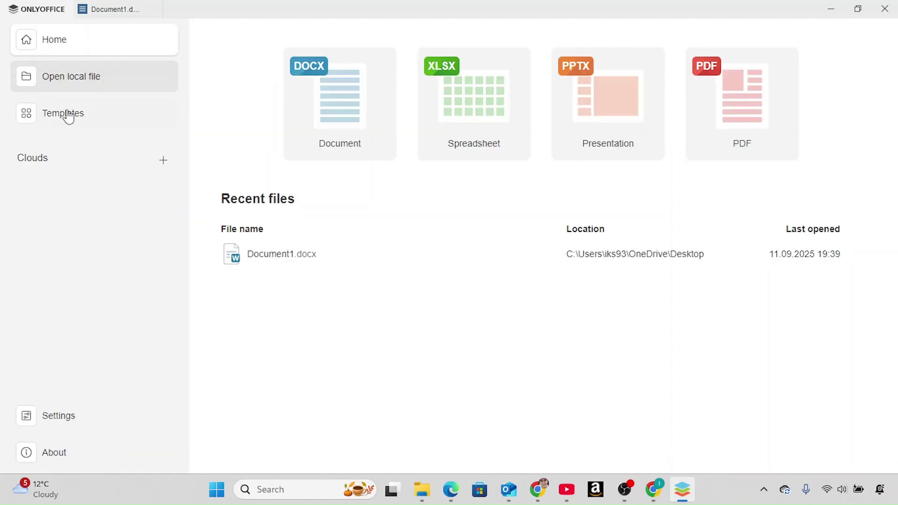
left_click(476, 106)
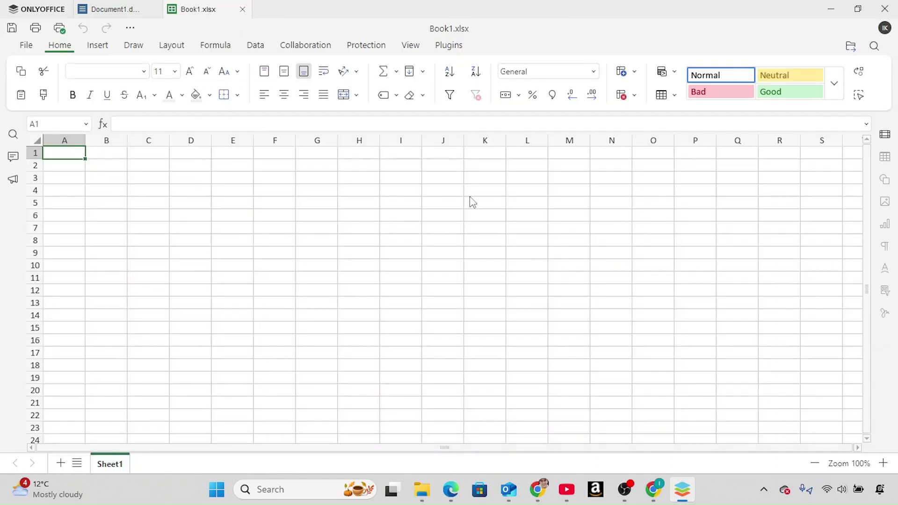
left_click(116, 152)
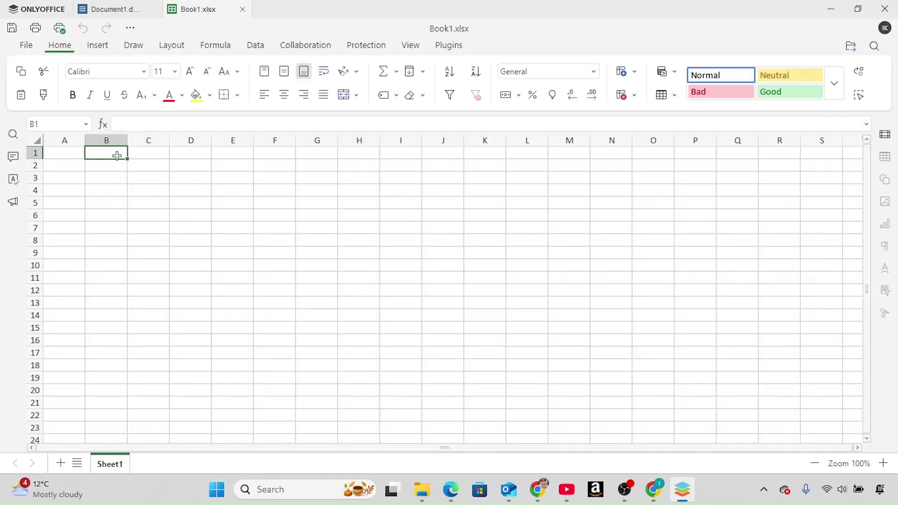
left_click(61, 154)
type("2025")
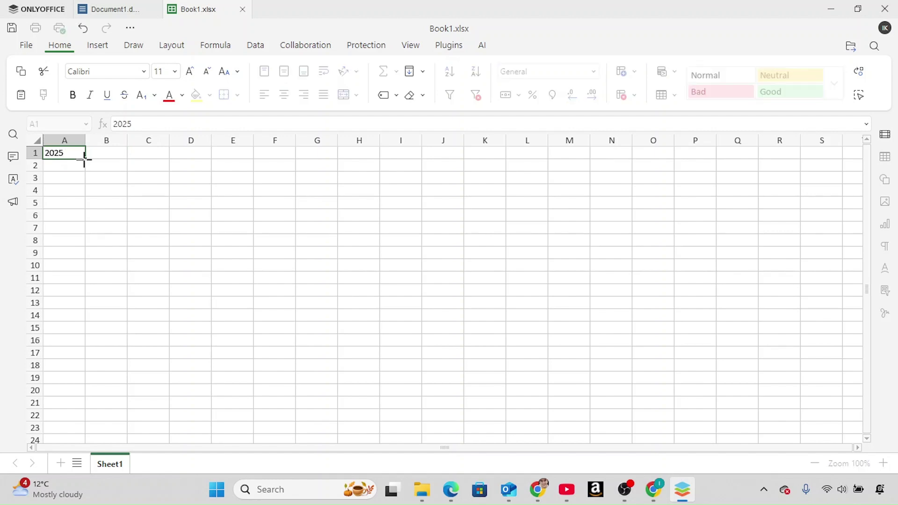
left_click_drag(85, 159, 83, 280)
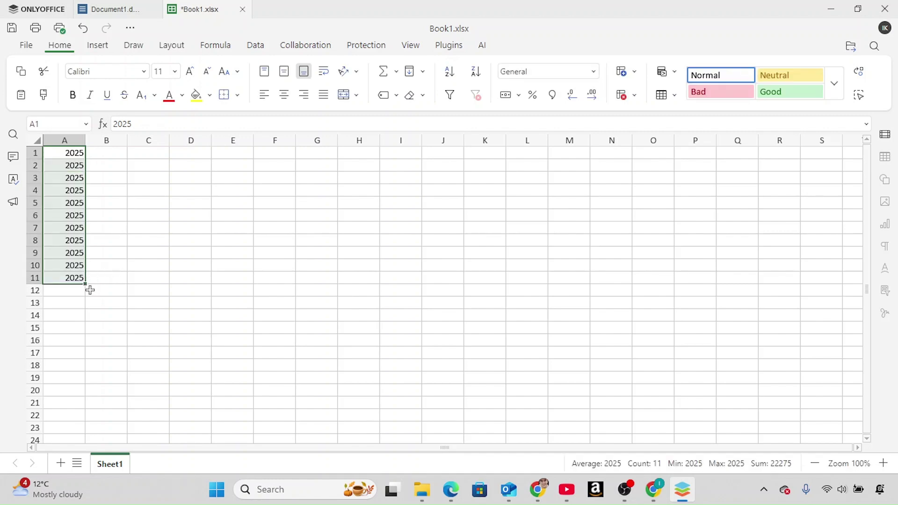
left_click_drag(90, 290, 84, 293)
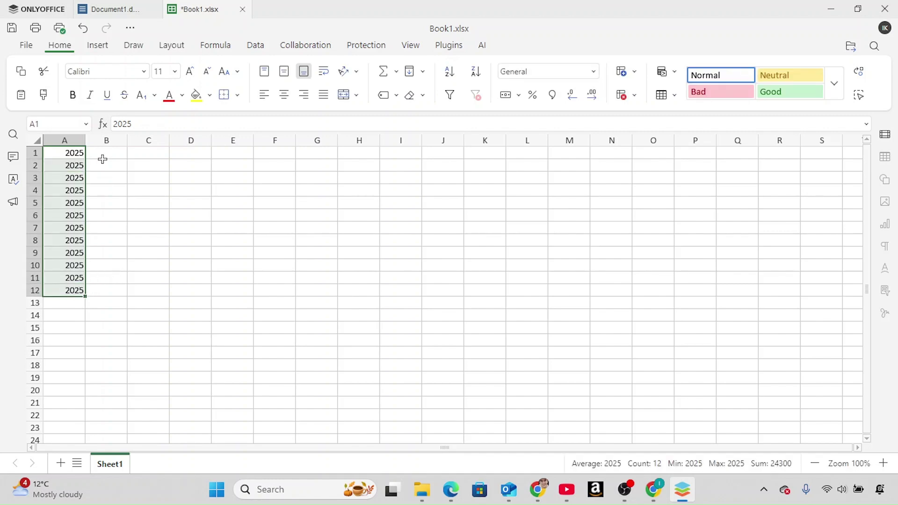
left_click(103, 159)
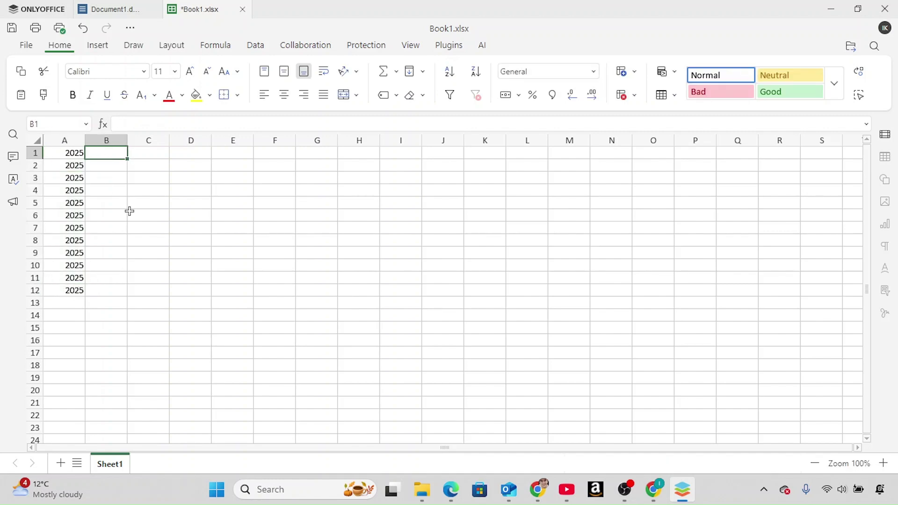
left_click(97, 45)
left_click(134, 45)
left_click(171, 45)
left_click(215, 46)
left_click(233, 82)
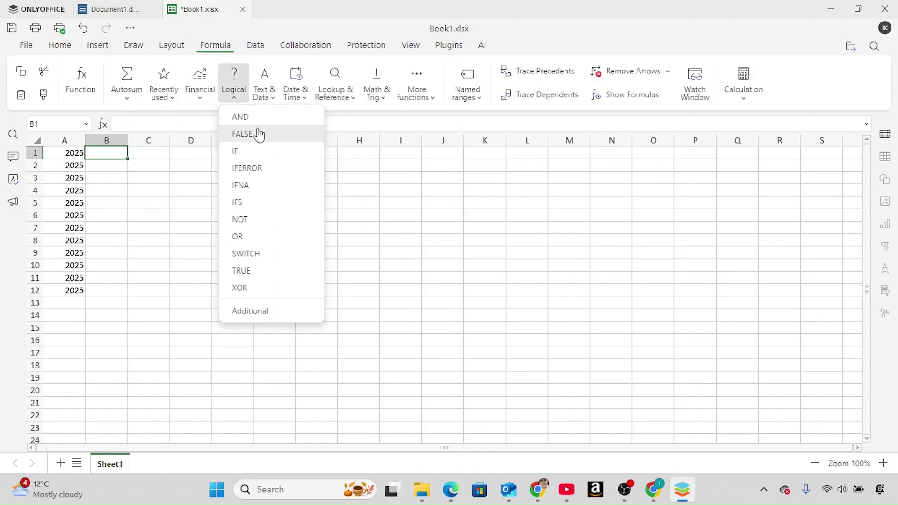
left_click(235, 100)
left_click(170, 96)
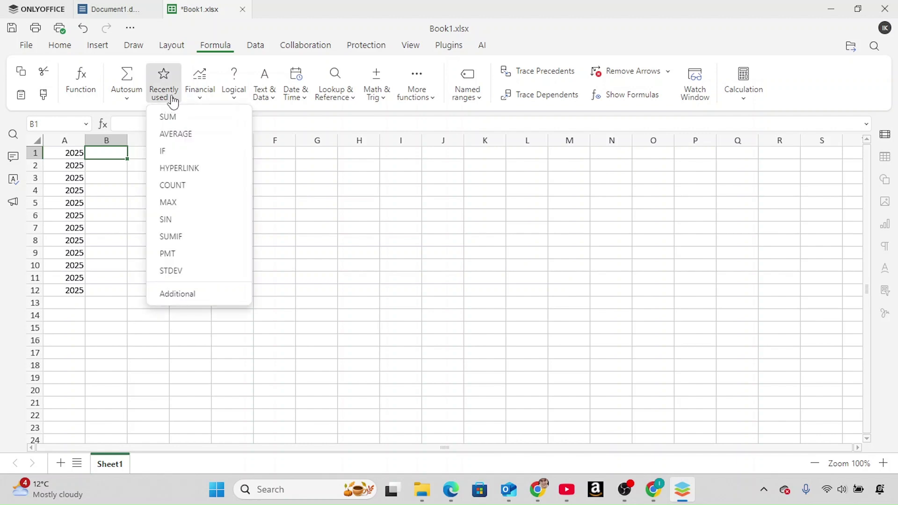
left_click(127, 96)
left_click(279, 121)
left_click(271, 99)
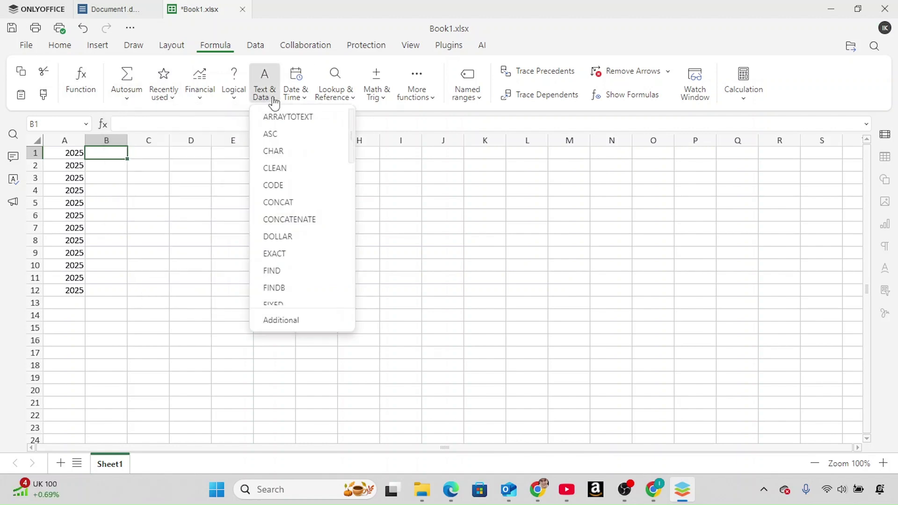
left_click(302, 99)
left_click(163, 168)
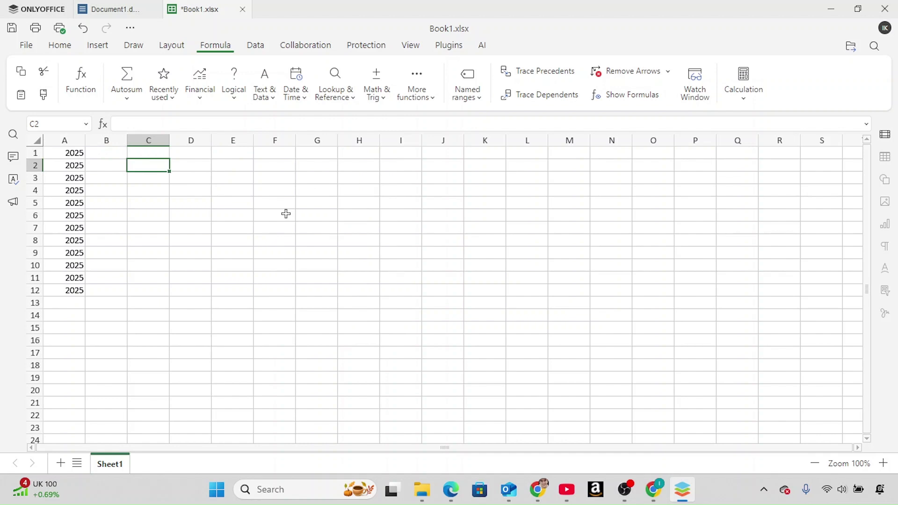
Start a new presentation with title 'My title' and subtitle 'My subtitle', then dismiss the tip
left_click(49, 10)
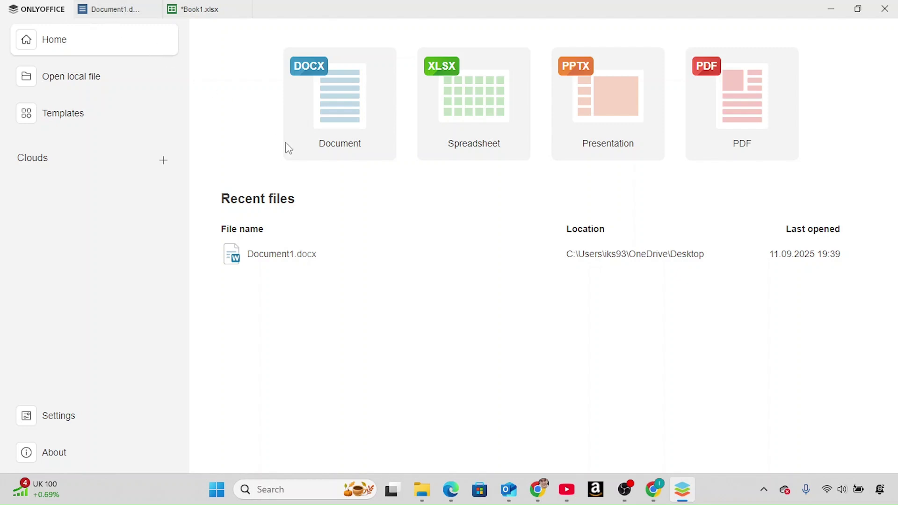
left_click(615, 112)
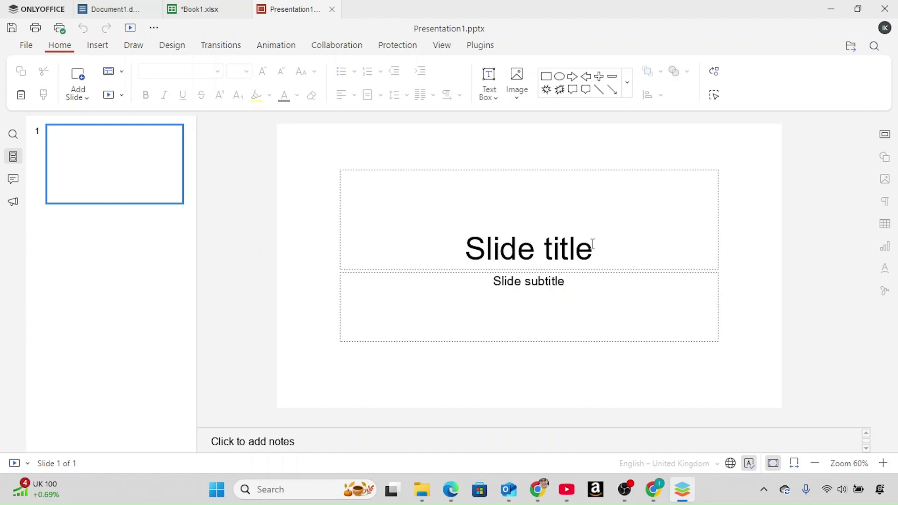
left_click(512, 244)
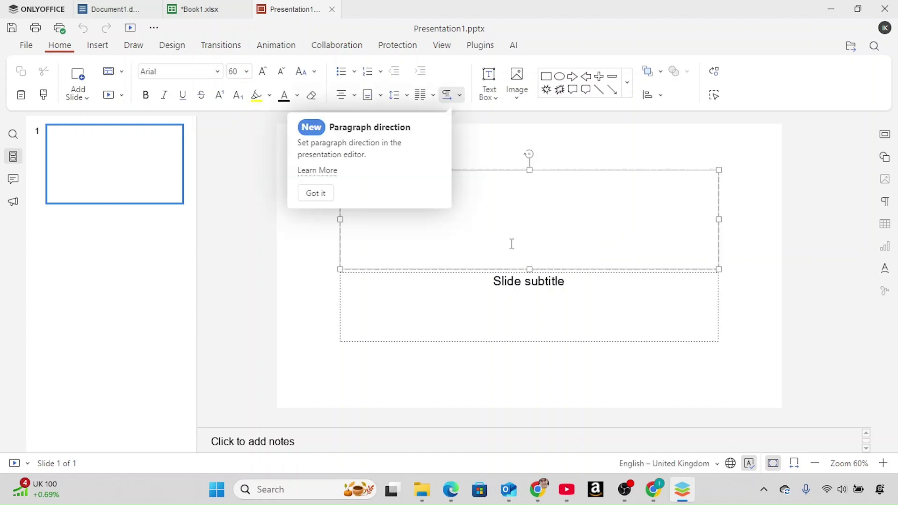
type("My ")
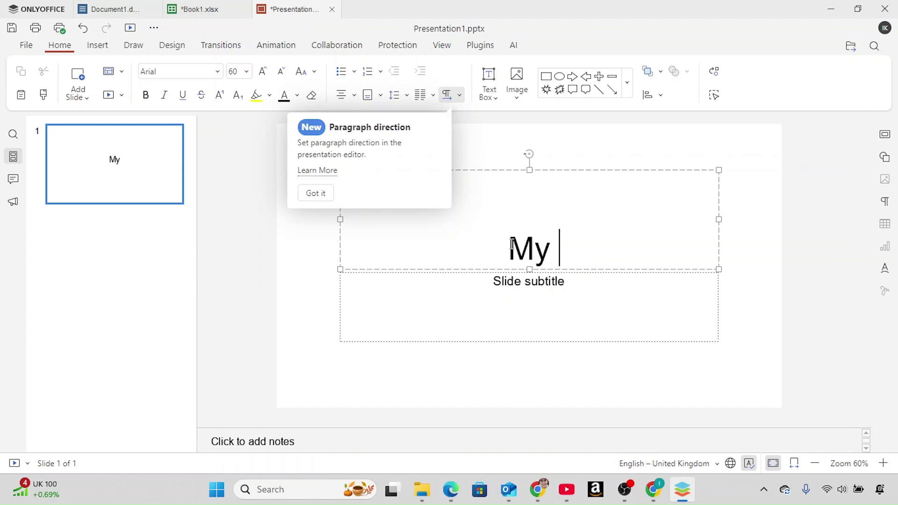
type("title")
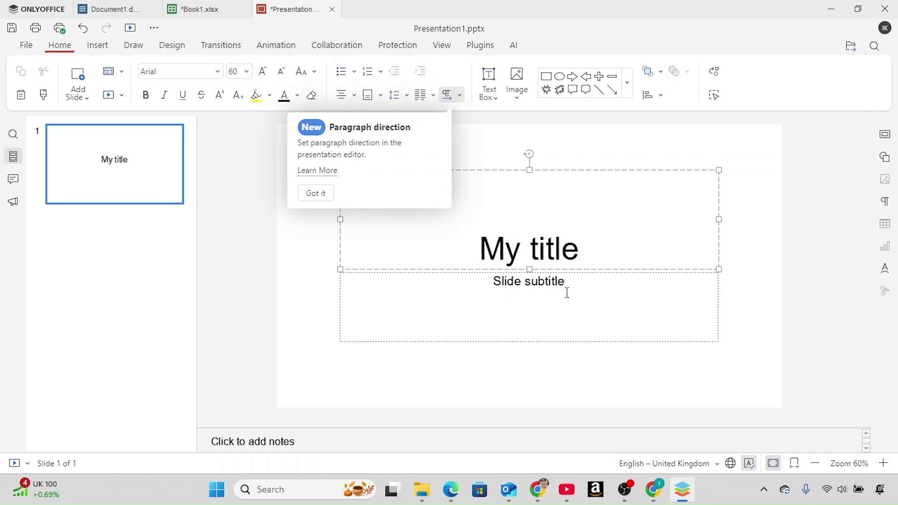
left_click(567, 290)
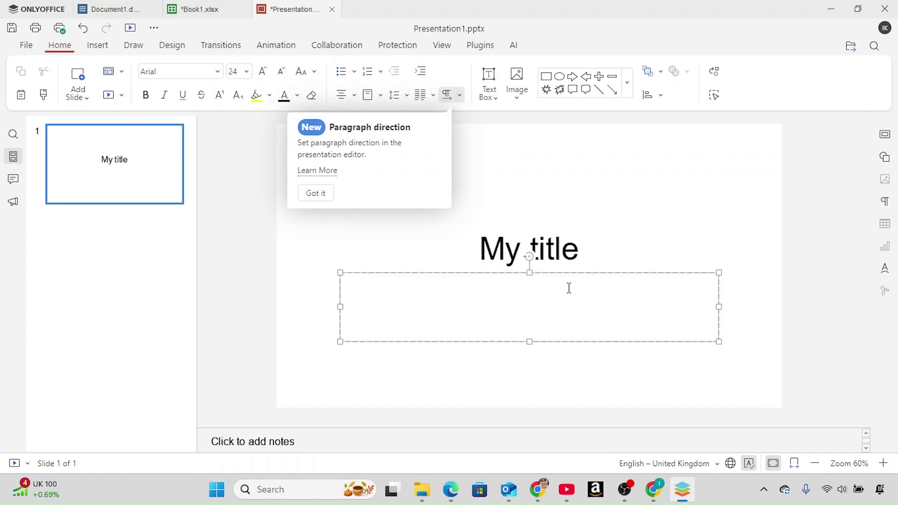
type("My sub")
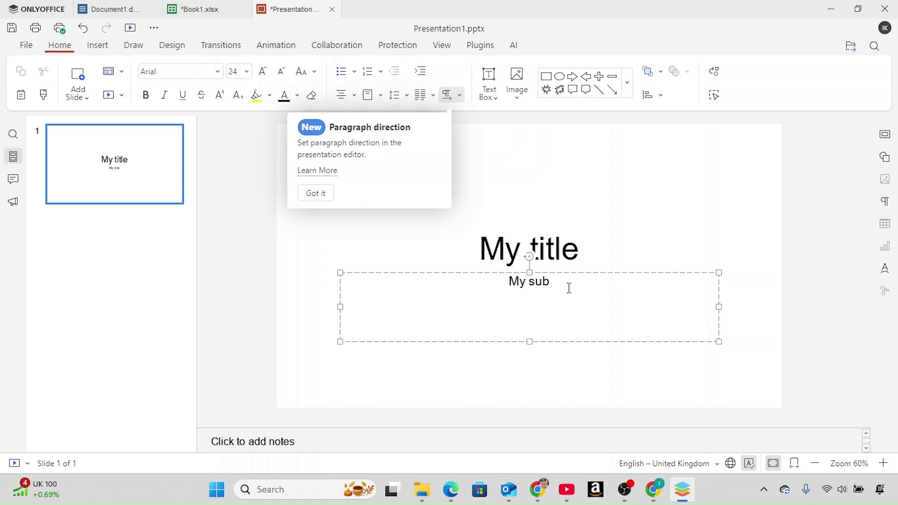
type("title")
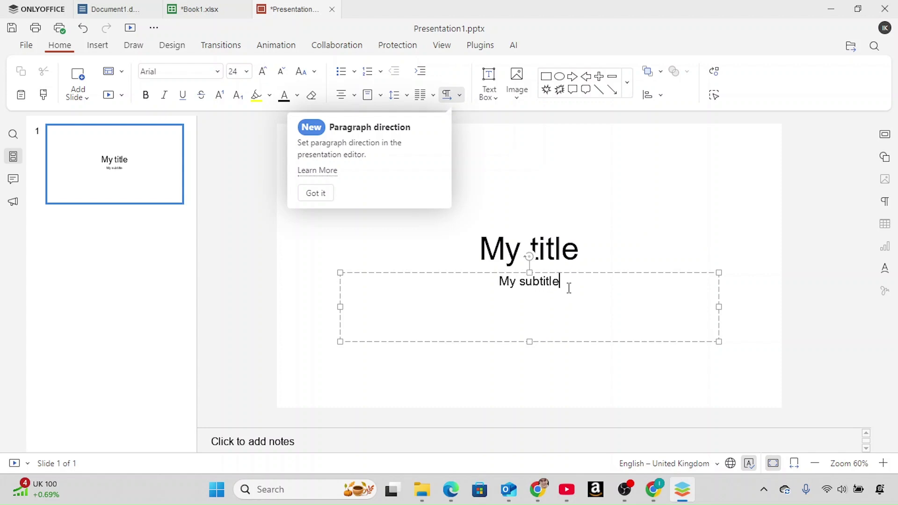
left_click(323, 193)
Apply the blue curved-wave design theme to the title slide
left_click(653, 206)
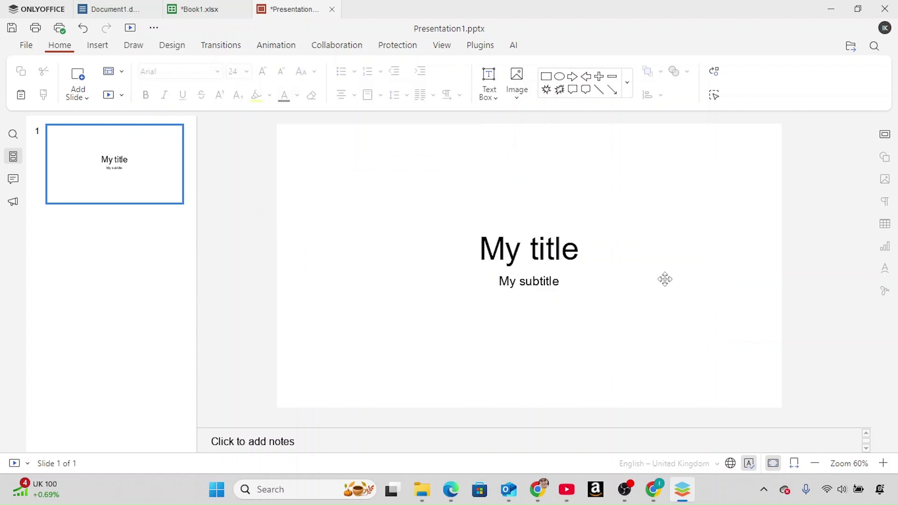
left_click(23, 47)
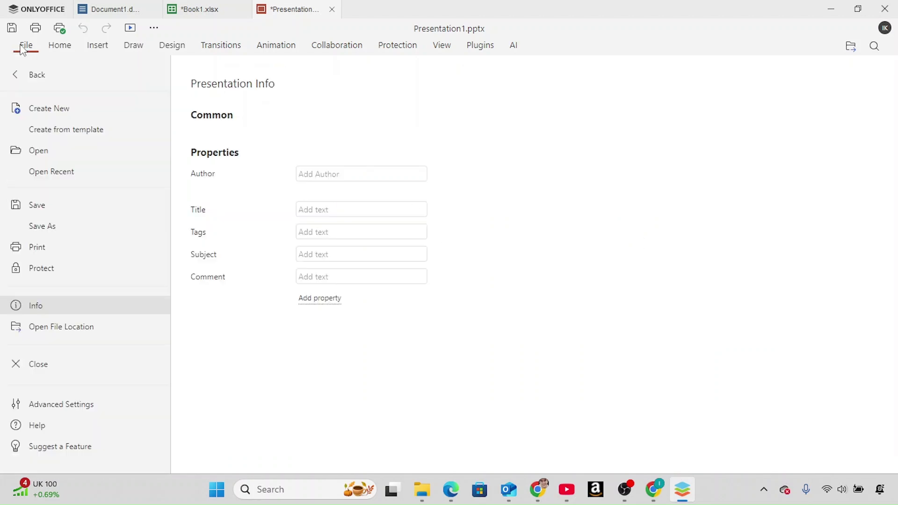
left_click(60, 48)
left_click(97, 46)
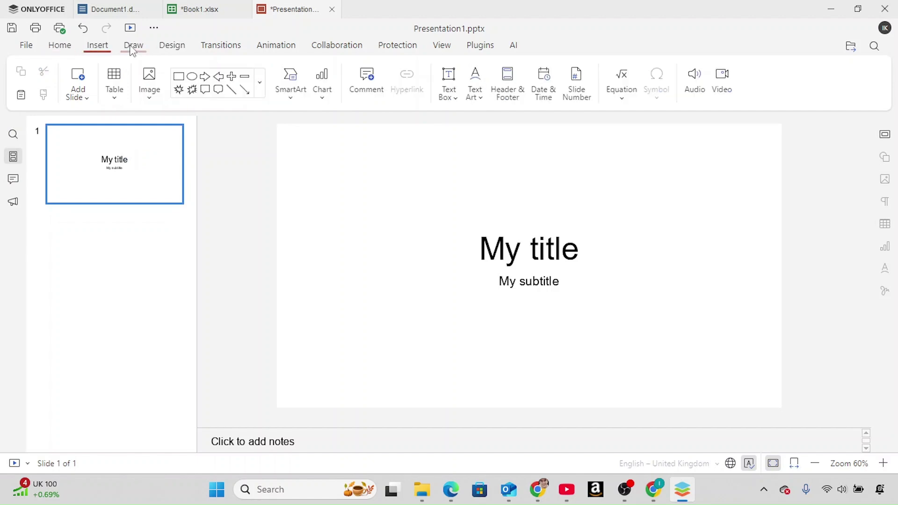
left_click(133, 49)
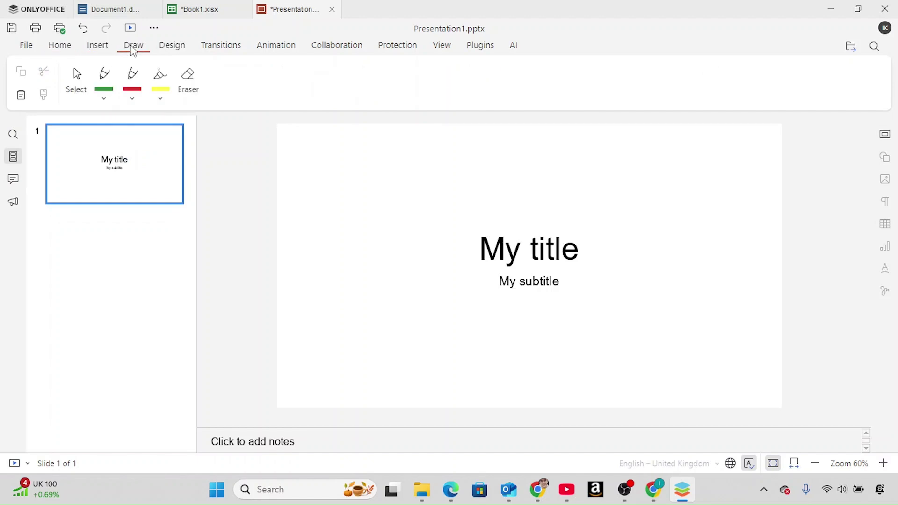
left_click(171, 52)
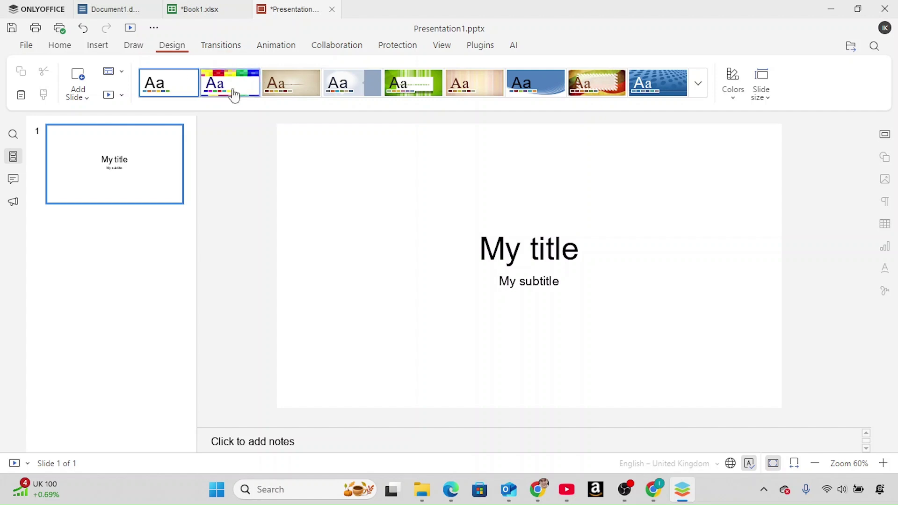
left_click(290, 79)
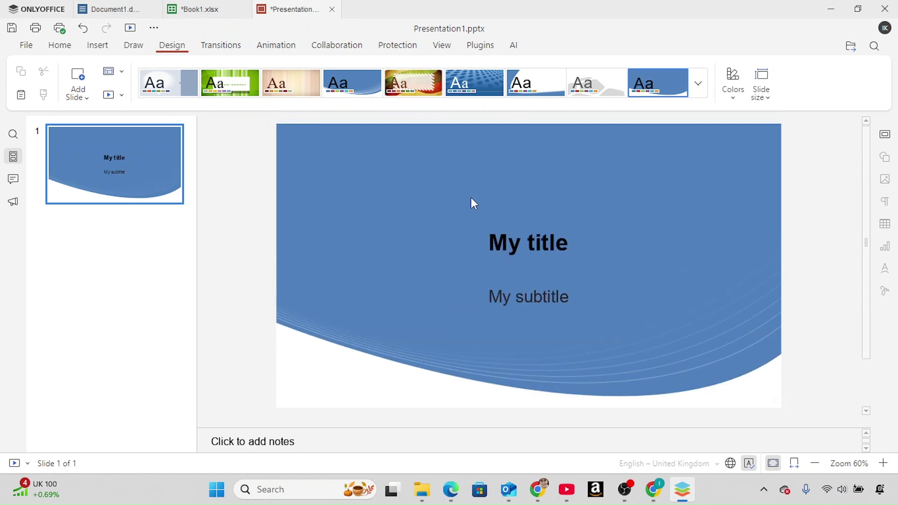
Browse the Animation, Transitions, Collaboration and Insert tabs, then show the file info page
left_click(277, 46)
left_click(232, 49)
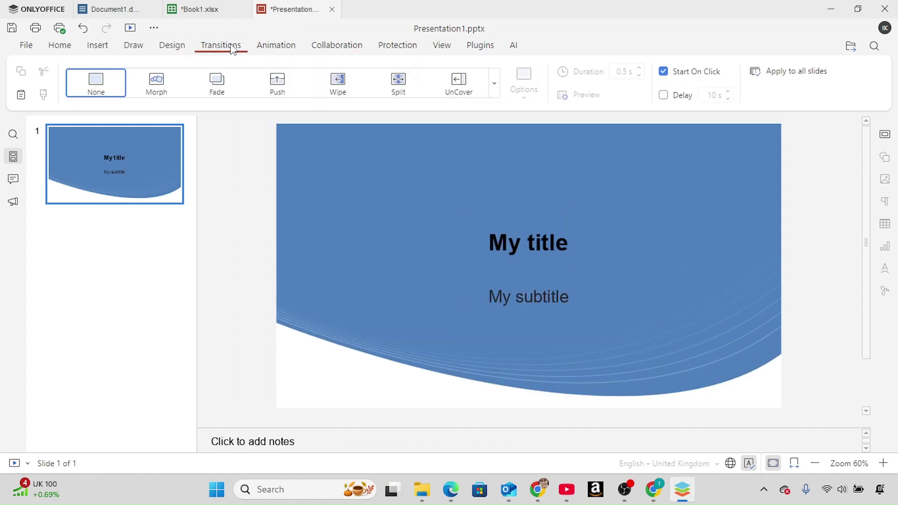
left_click(326, 49)
left_click(99, 49)
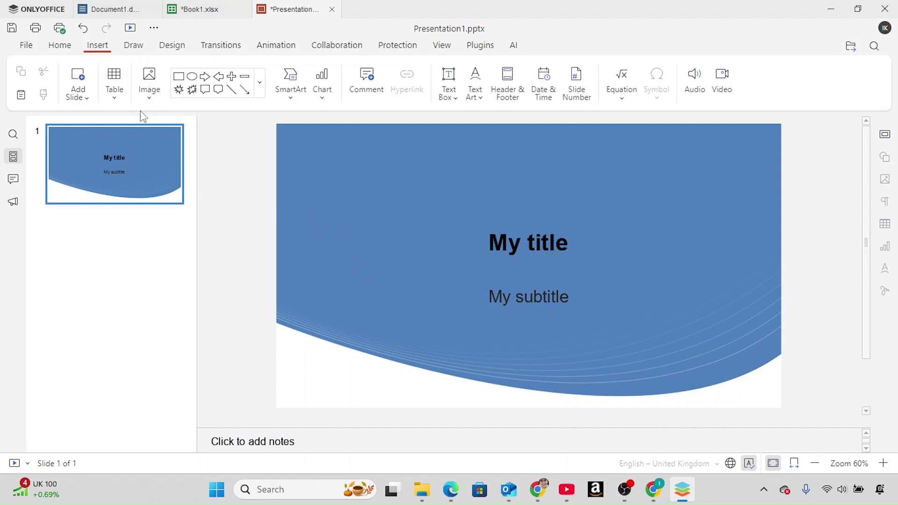
left_click(29, 48)
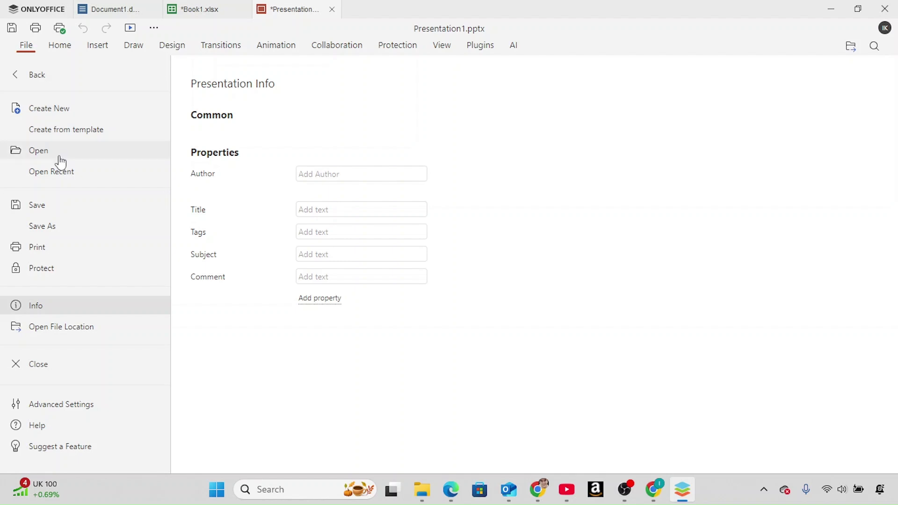
Browse the Desktop in the Open Document dialog and cancel without opening any file
key("Escape")
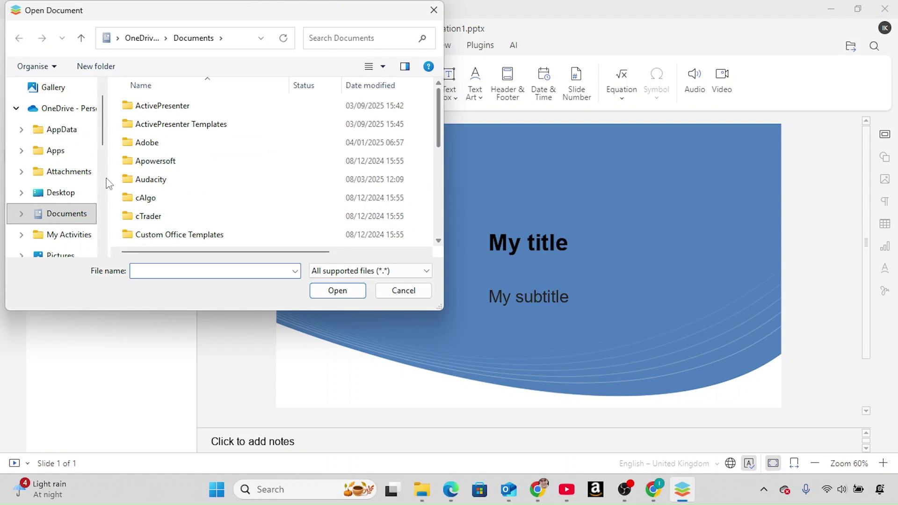
left_click(72, 192)
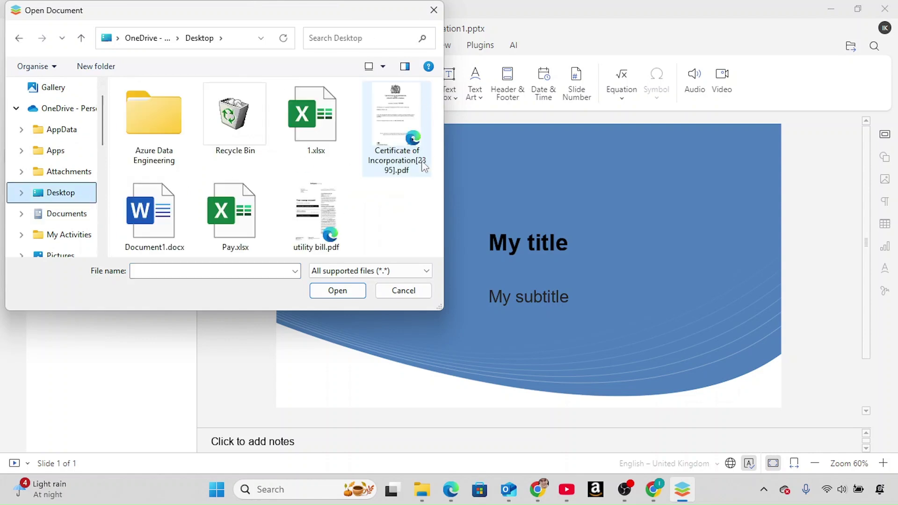
left_click(420, 233)
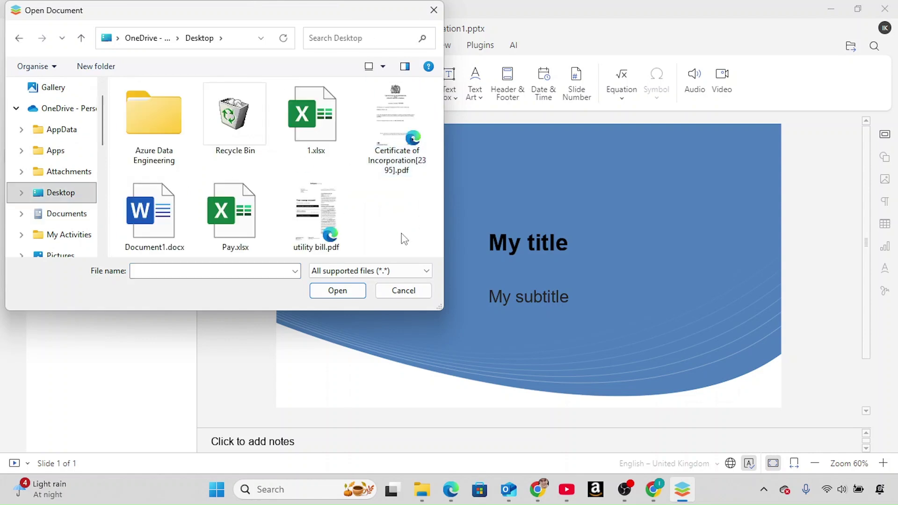
left_click(403, 298)
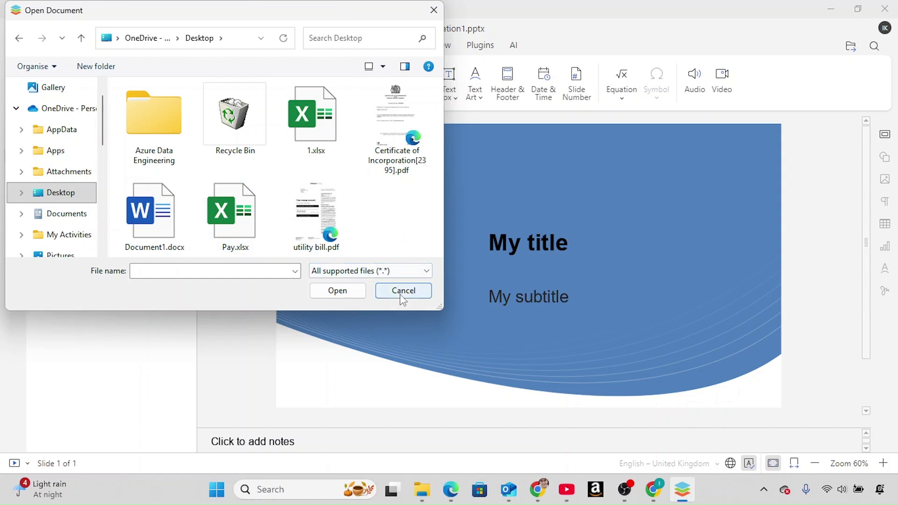
Pass through Book1.xlsx to Document1.docx and deselect its 'Welcome to onlyoffice' heading
left_click(207, 11)
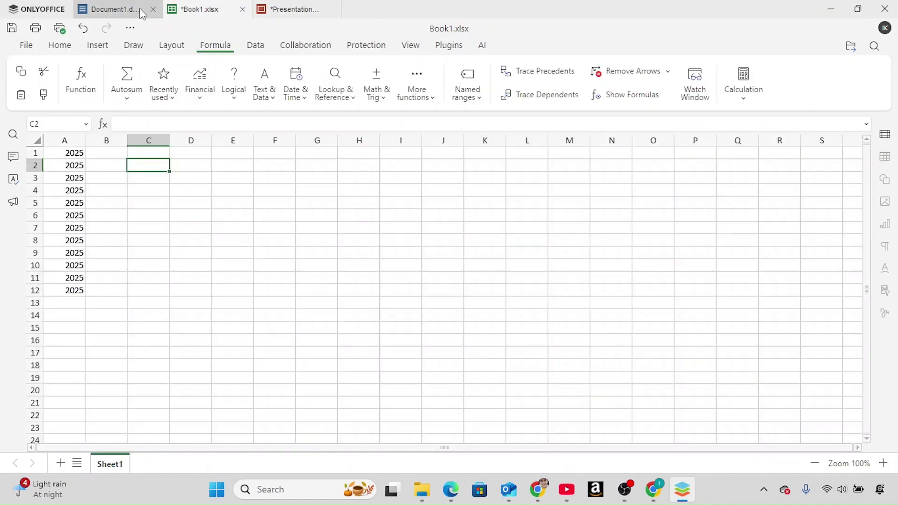
left_click(142, 14)
left_click(447, 206)
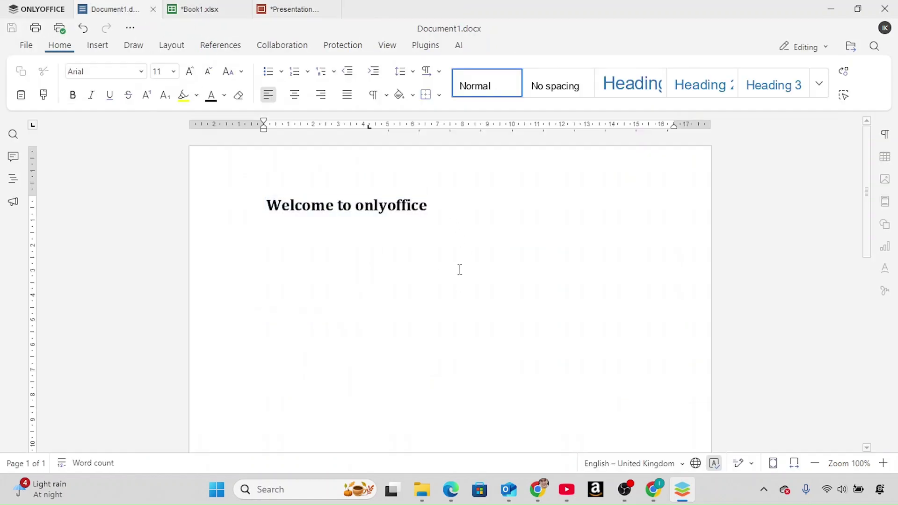